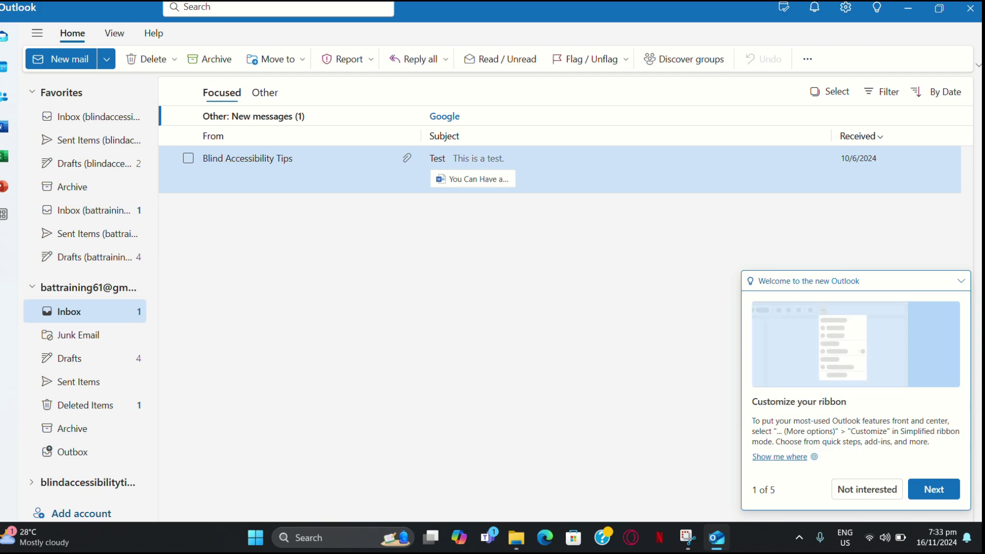
pyautogui.press('F6')
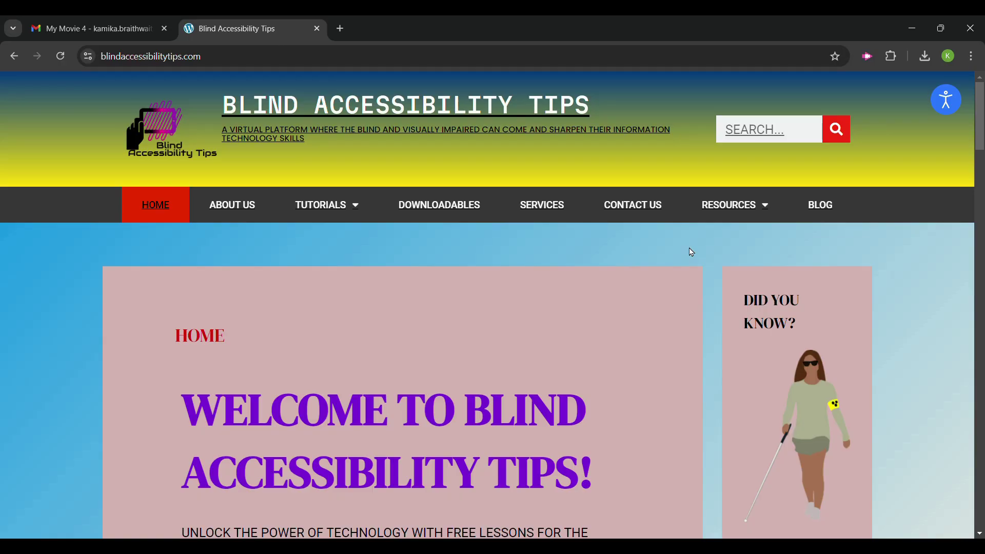
# Step: Read the blindaccessibilitytips.com home page from the welcome heading through the "What we offer?" section
pyautogui.scroll(-5, 693, 252)
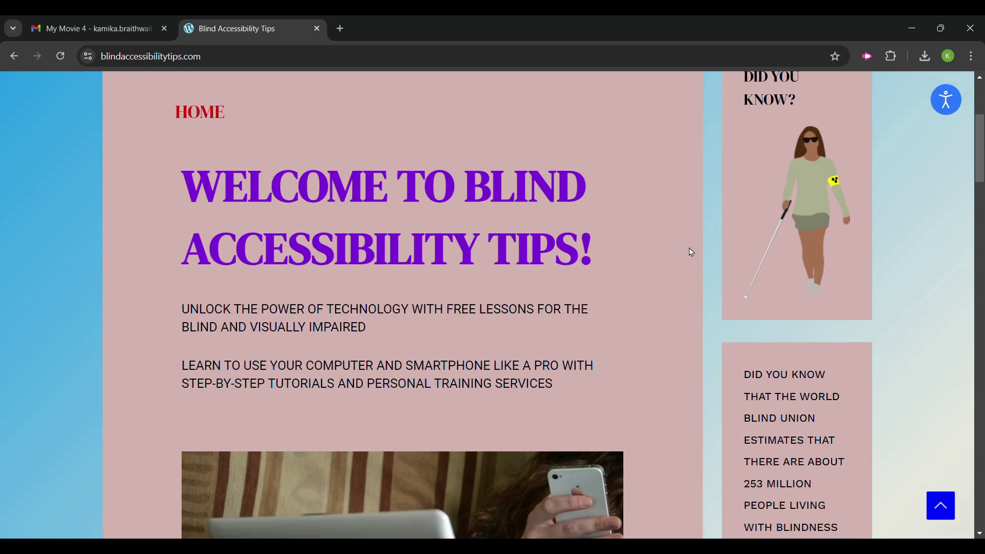
pyautogui.scroll(-3, 691, 252)
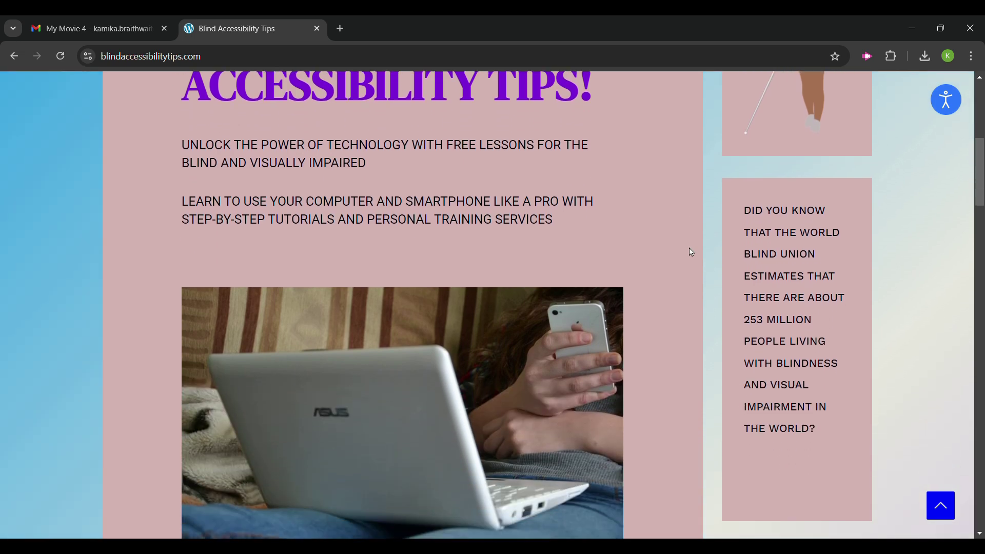
pyautogui.scroll(-4, 692, 253)
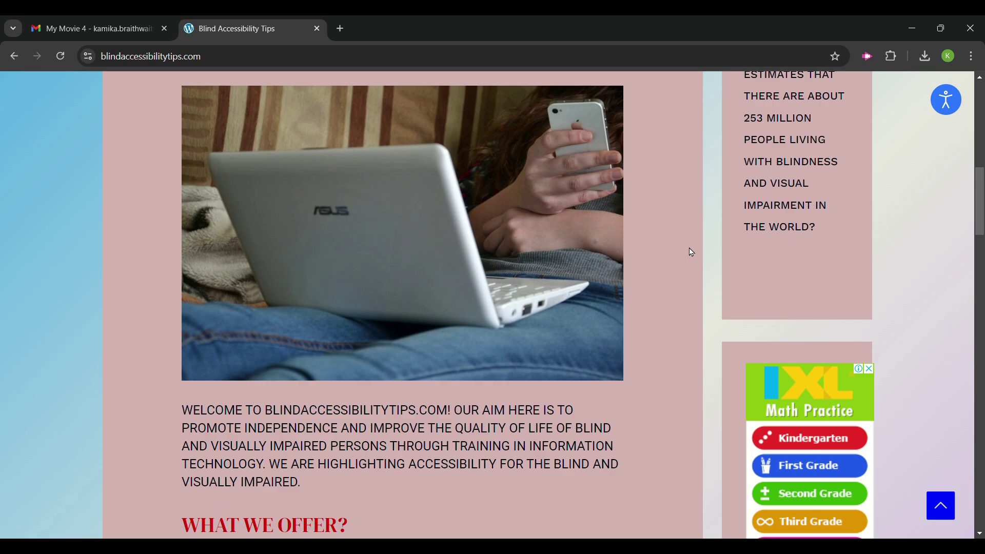
pyautogui.scroll(-5, 692, 252)
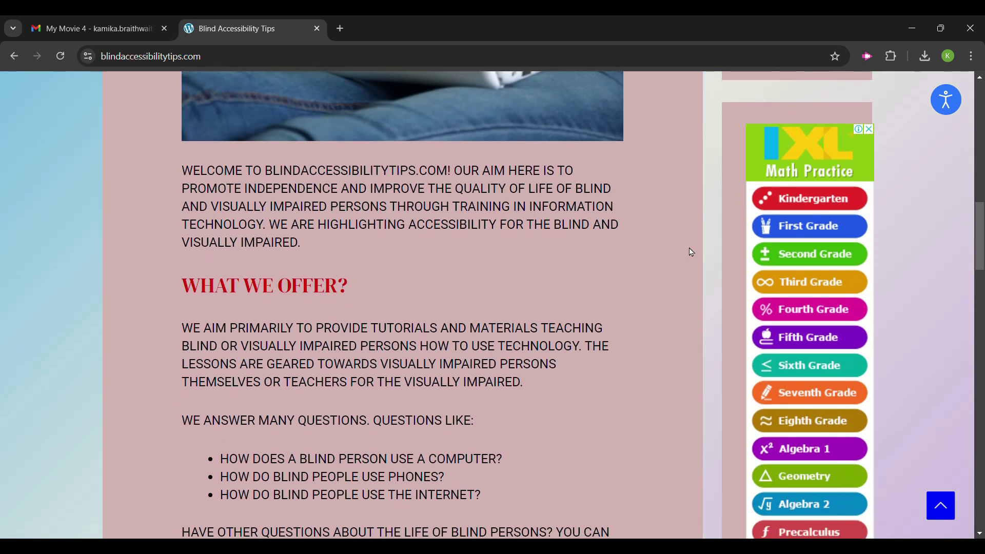
pyautogui.scroll(-3, 692, 253)
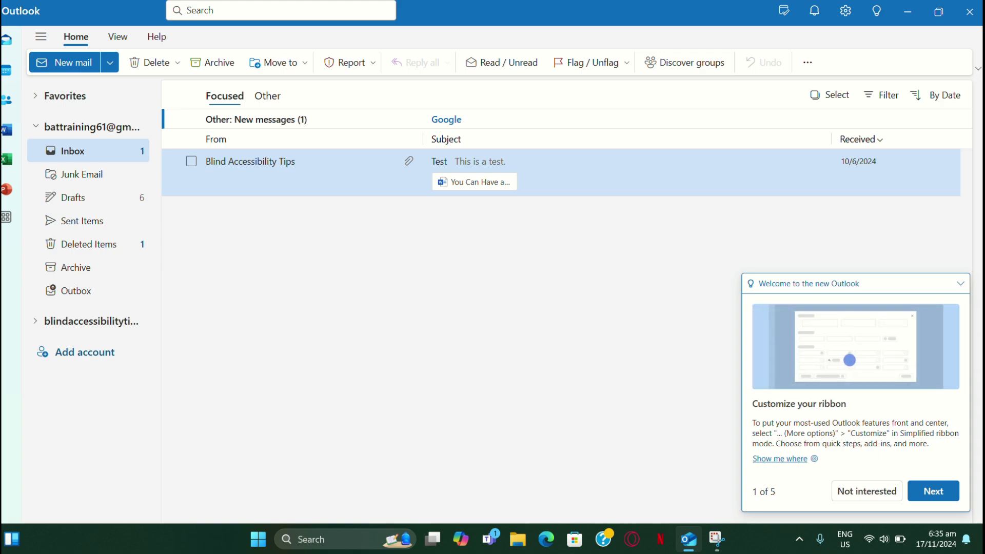
# Step: Review the first account's mail folders from Inbox to Outbox, continuing to the Add account entry and back to the second account
pyautogui.press('F6')
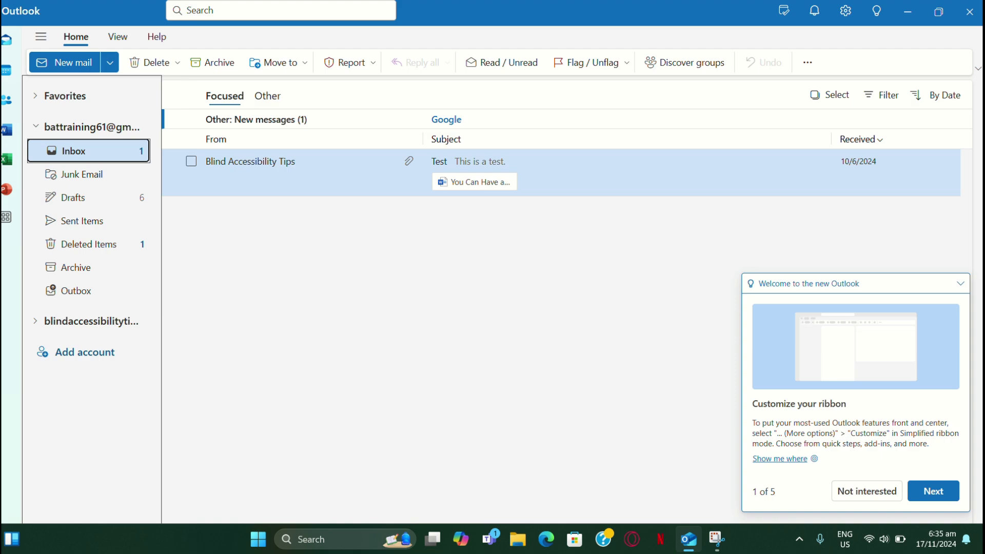
pyautogui.press('Down')
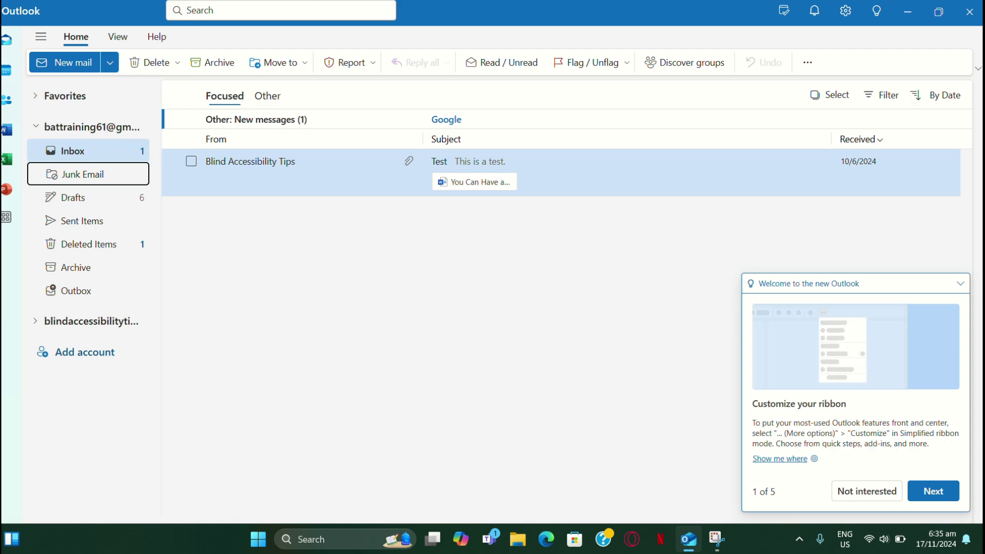
pyautogui.press('Down')
pyautogui.press('Down')
pyautogui.press('Down')
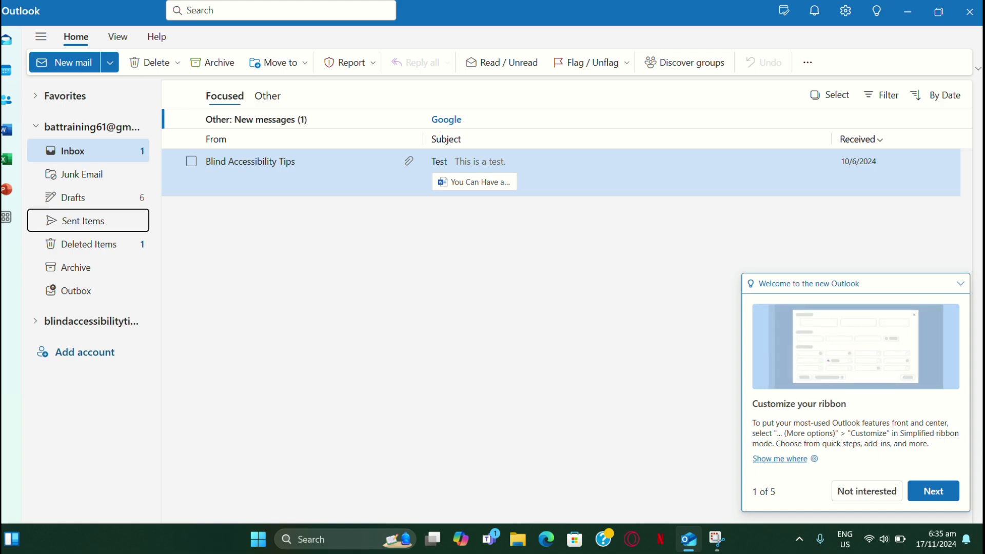
pyautogui.press('Down')
pyautogui.press('Down')
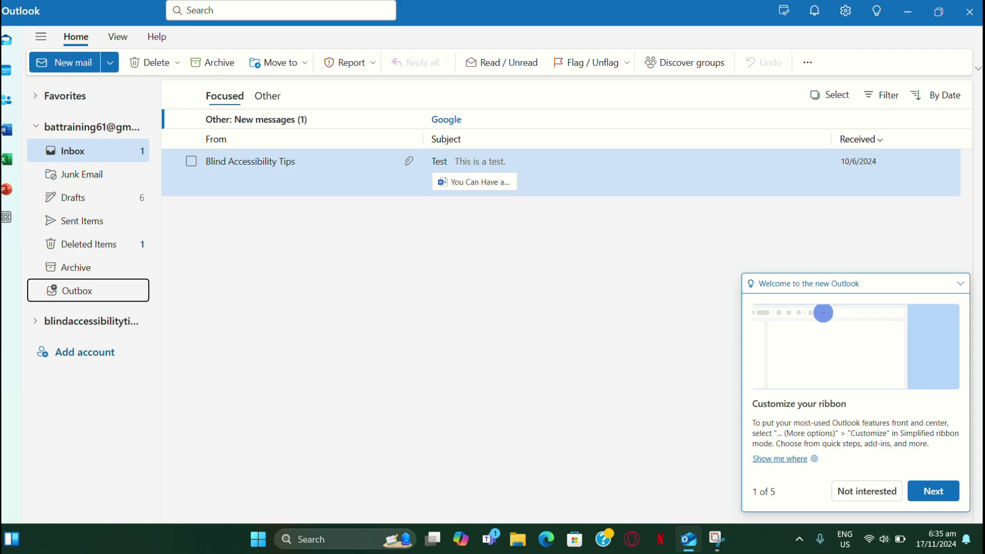
pyautogui.press('Down')
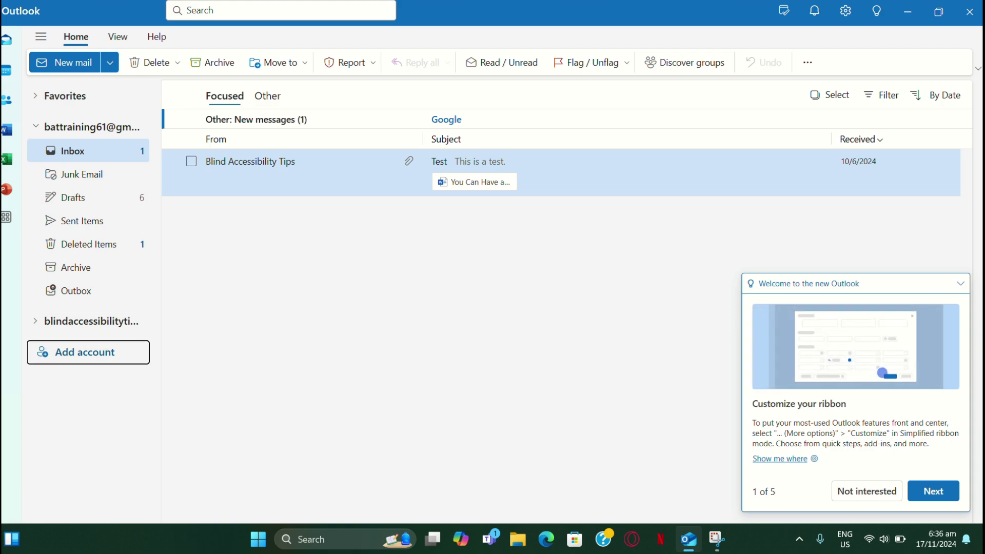
pyautogui.press('Down')
pyautogui.hotkey('shift', 'Tab')
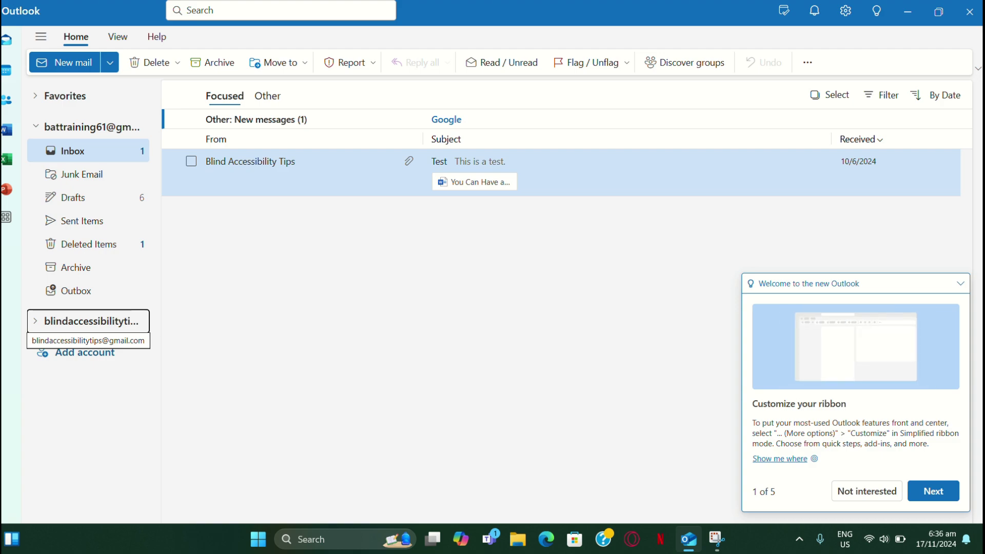
# Step: Expand the second account's folder list, look through its folders as far as Drafts, and collapse it again
pyautogui.press('Right')
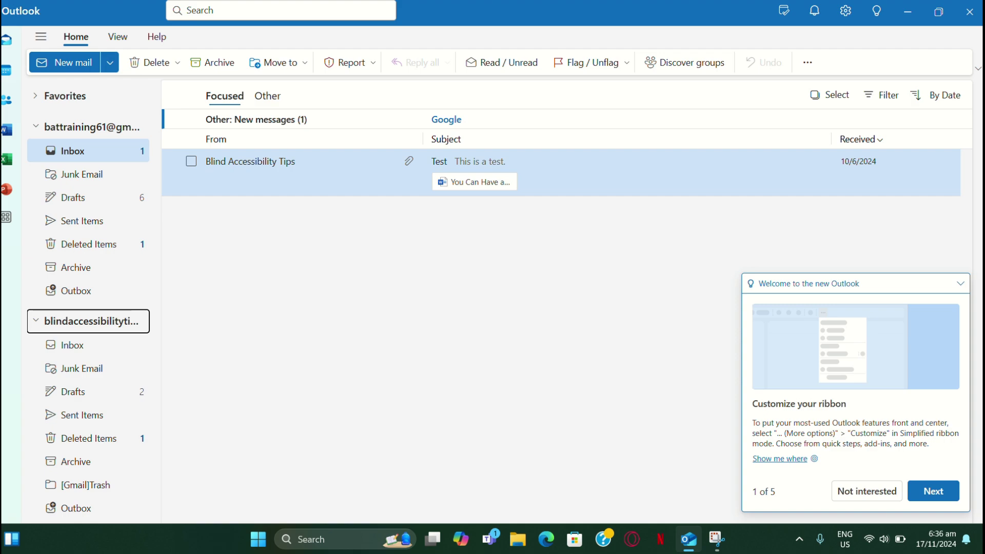
pyautogui.press('Down')
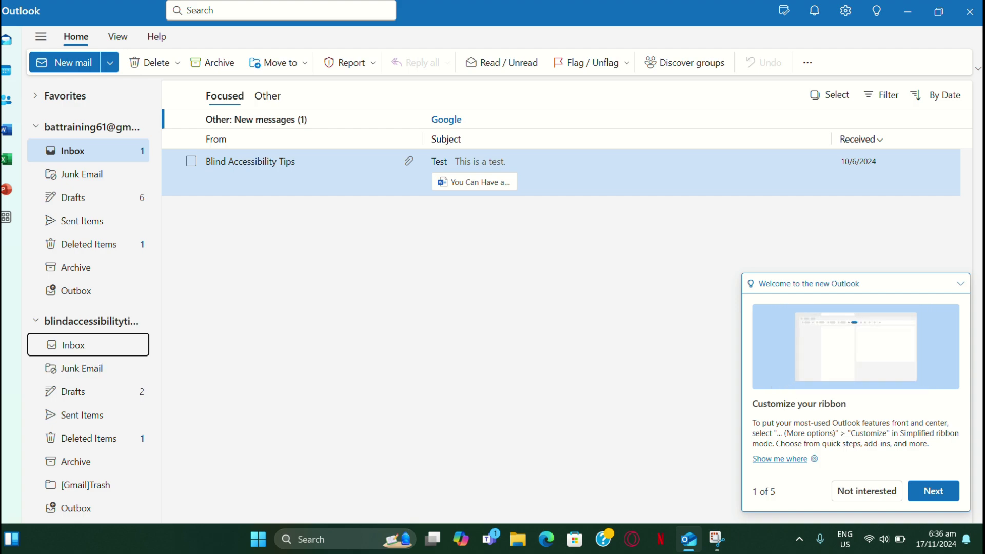
pyautogui.press('Down')
pyautogui.press('Down')
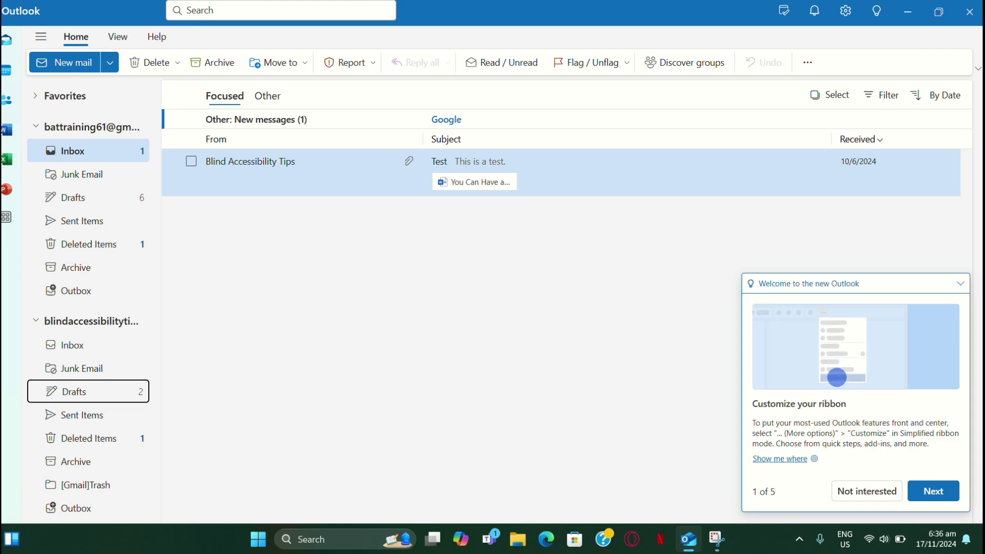
pyautogui.press('Up')
pyautogui.press('Up')
pyautogui.press('Up')
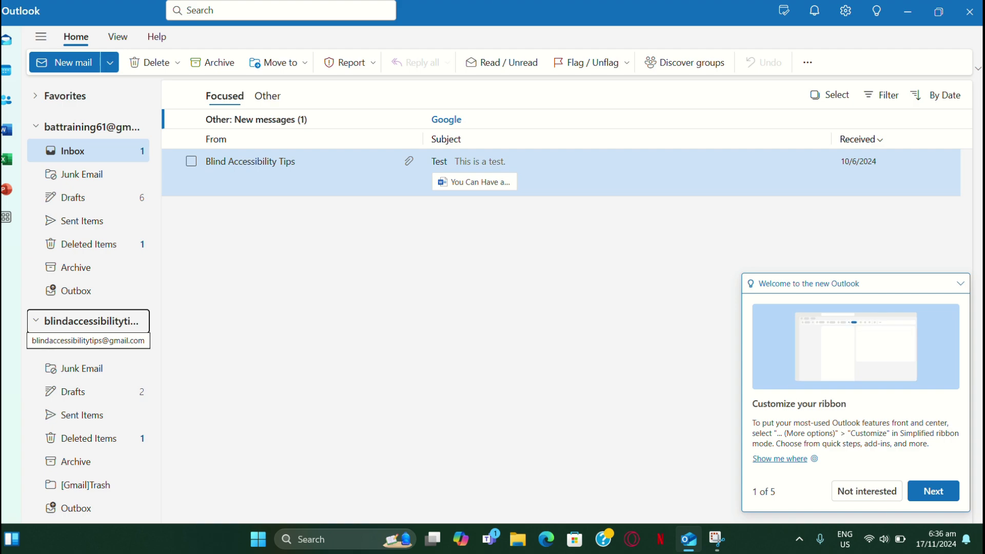
pyautogui.press('Left')
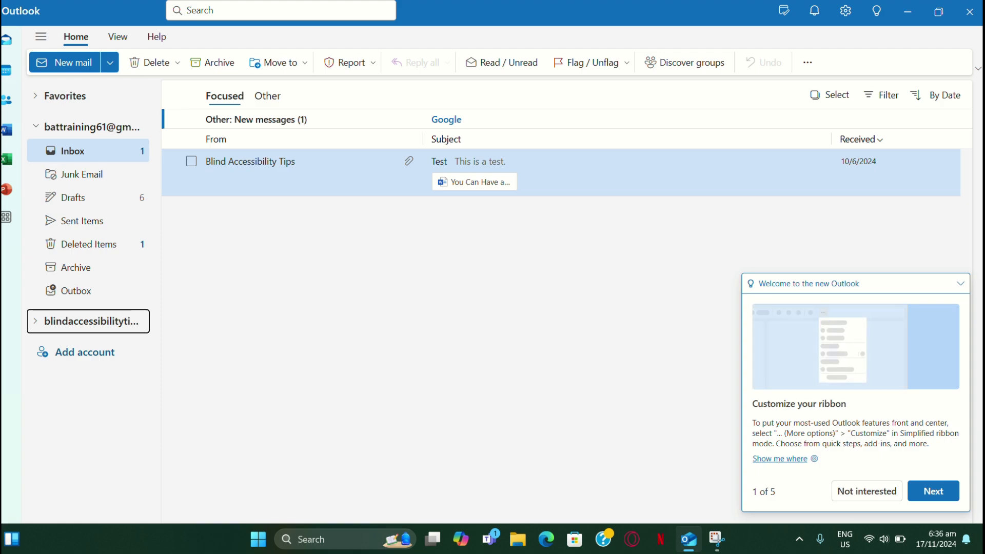
# Step: Open the Inbox of the first account
pyautogui.press('Up')
pyautogui.press('Up')
pyautogui.press('Up')
pyautogui.press('Up')
pyautogui.press('Up')
pyautogui.press('Up')
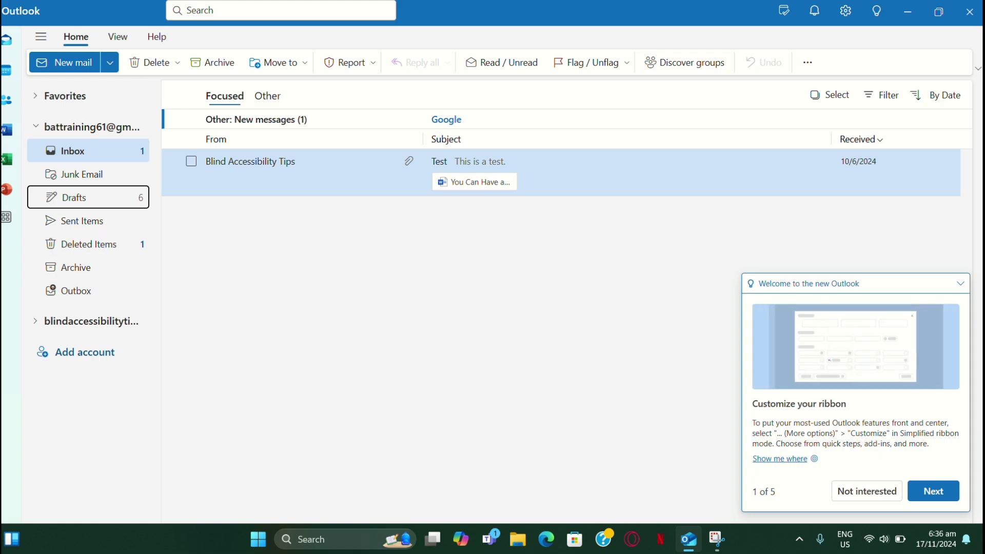
pyautogui.press('Up')
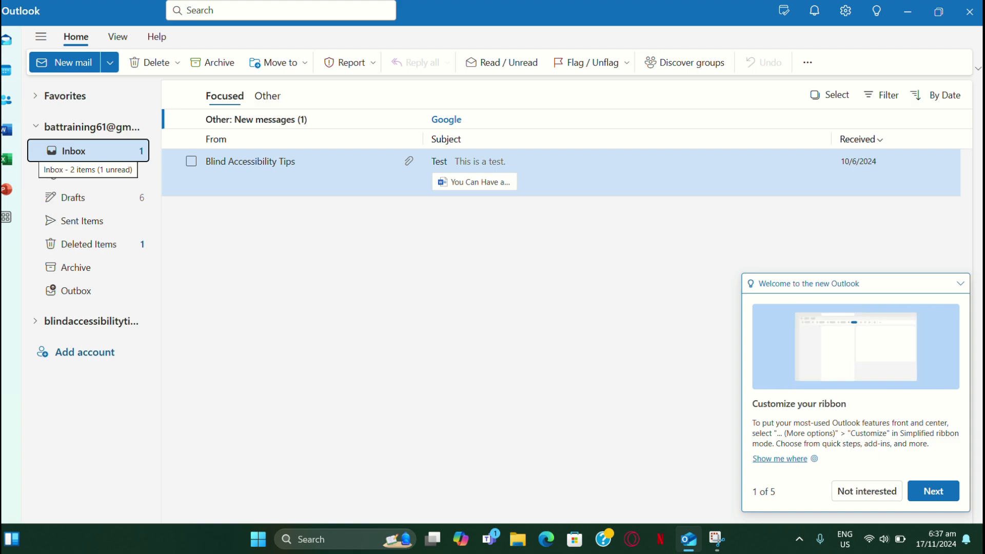
pyautogui.press('Return')
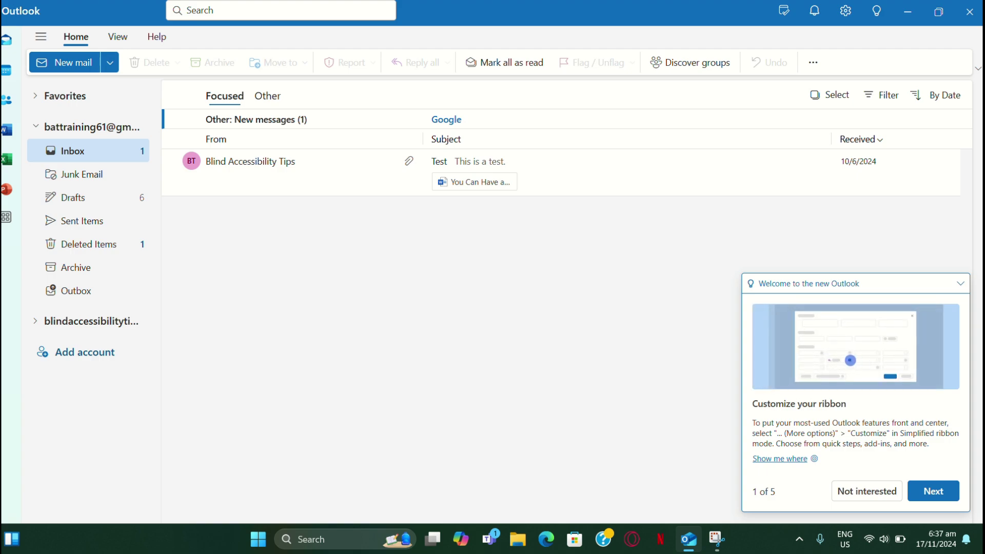
# Step: Create a new email to Blind Accessibility Tips with the subject "practice"
pyautogui.hotkey('ctrl', 'n')
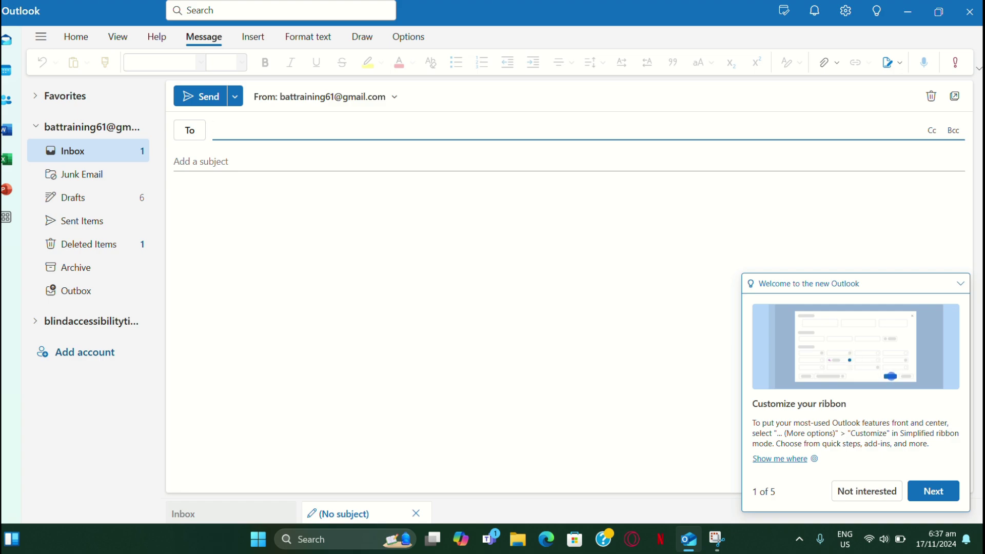
pyautogui.write('l')
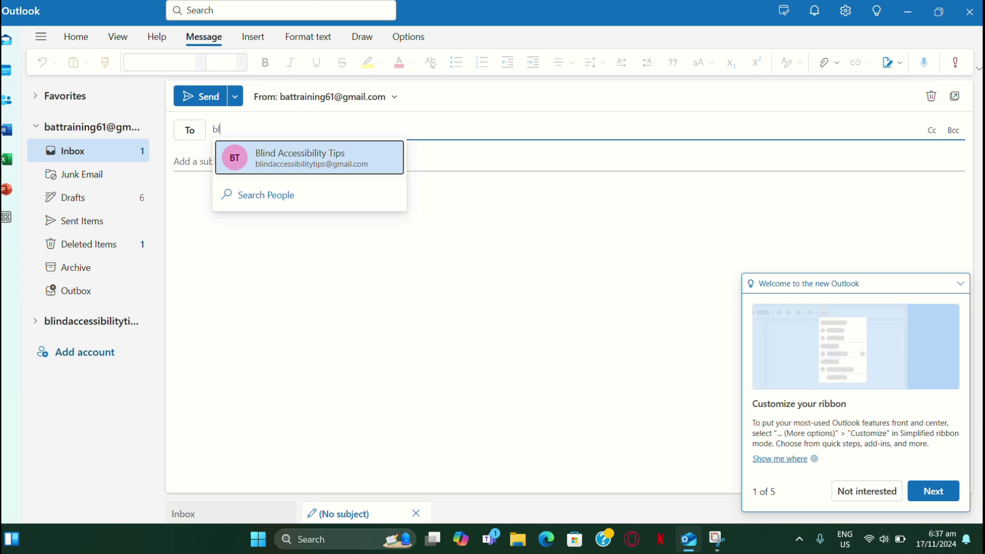
pyautogui.press('Return')
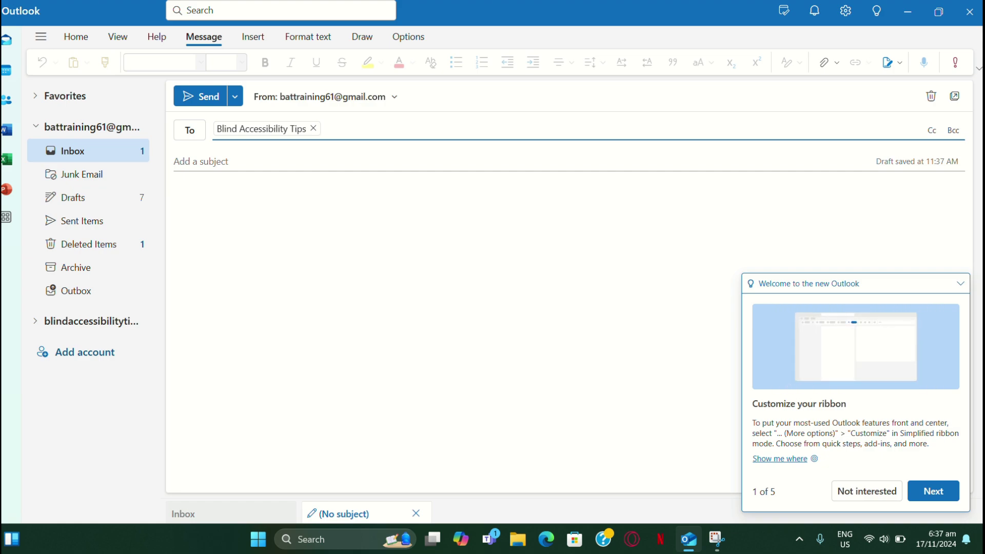
pyautogui.press('Tab')
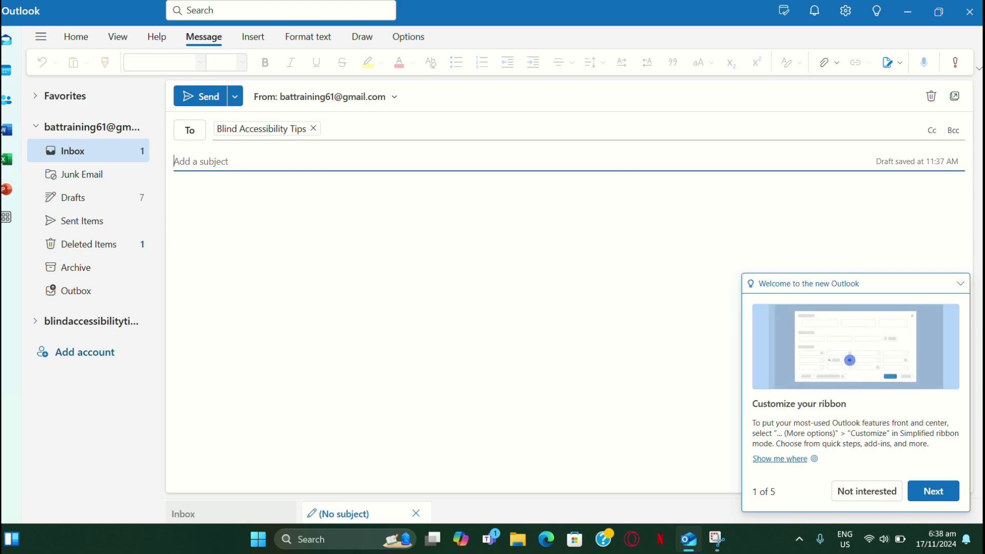
pyautogui.write('practice')
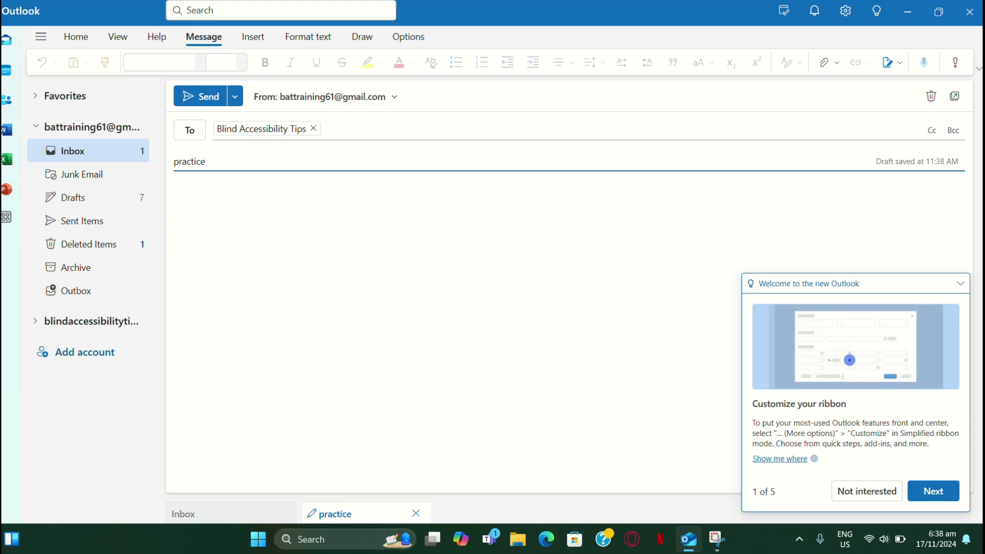
# Step: Review the sources for attaching a file to the email and choose to browse this computer
pyautogui.press('alt')
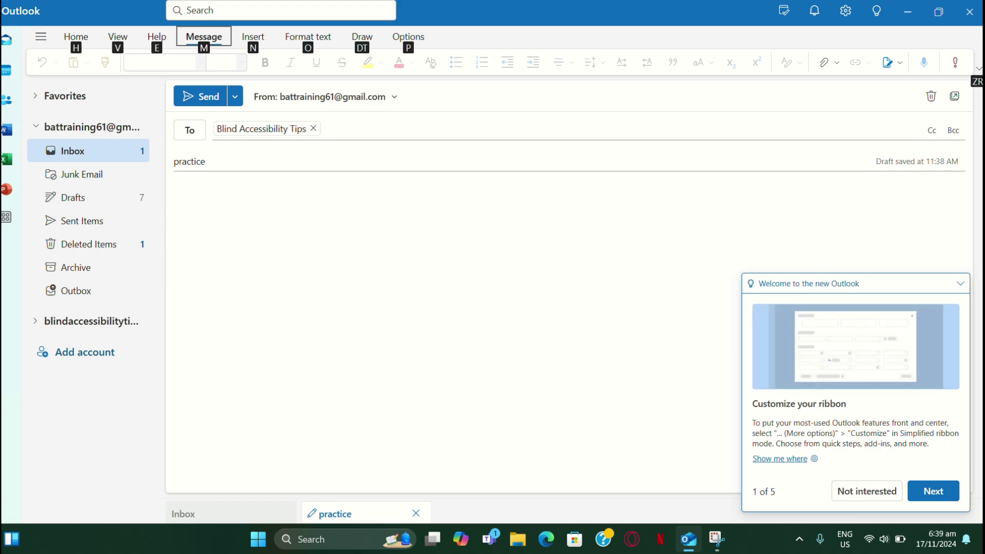
pyautogui.press('n')
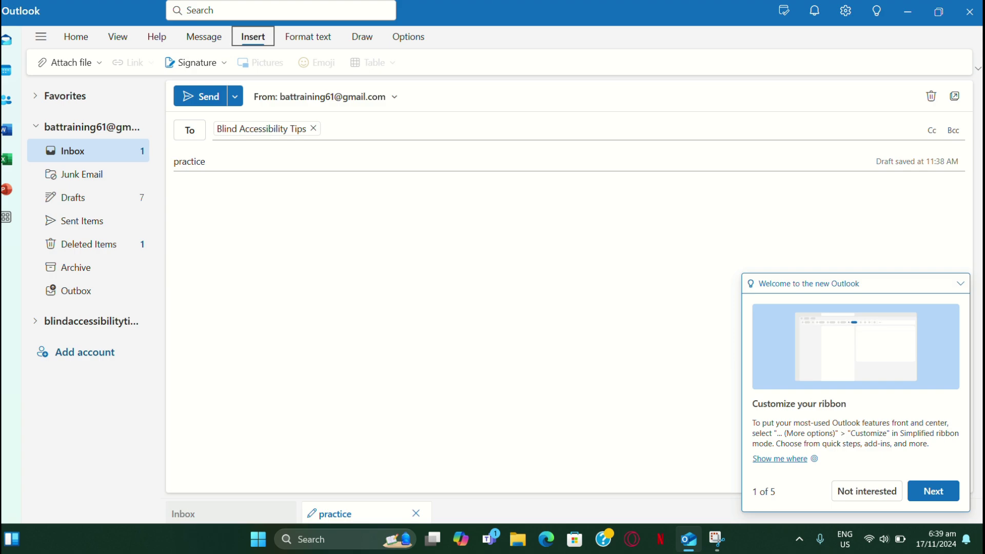
pyautogui.press('Tab')
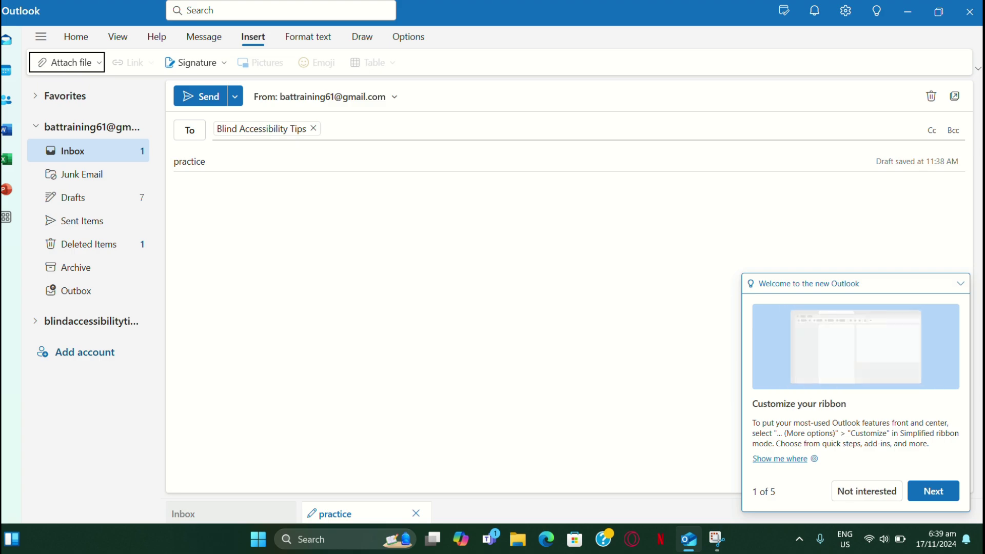
pyautogui.press('Return')
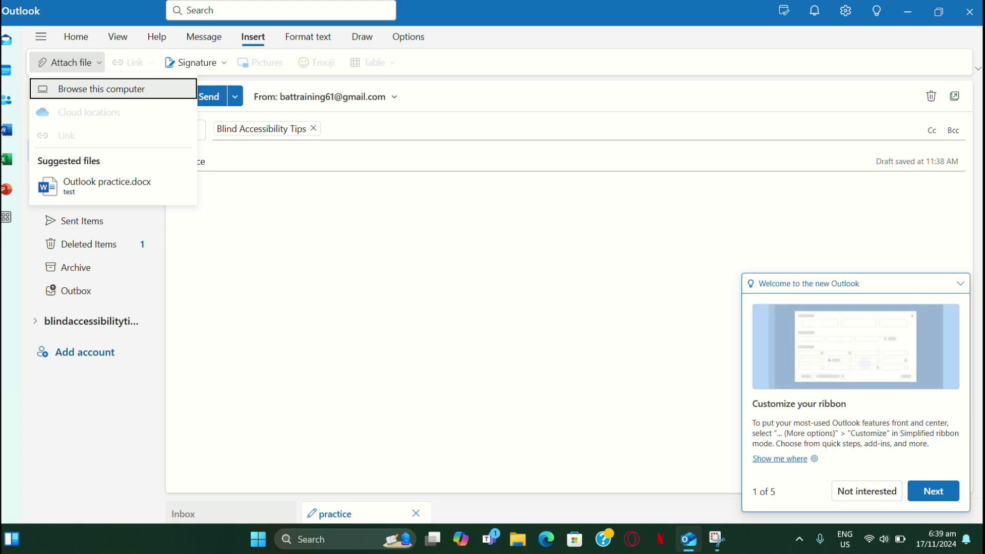
pyautogui.press('Down')
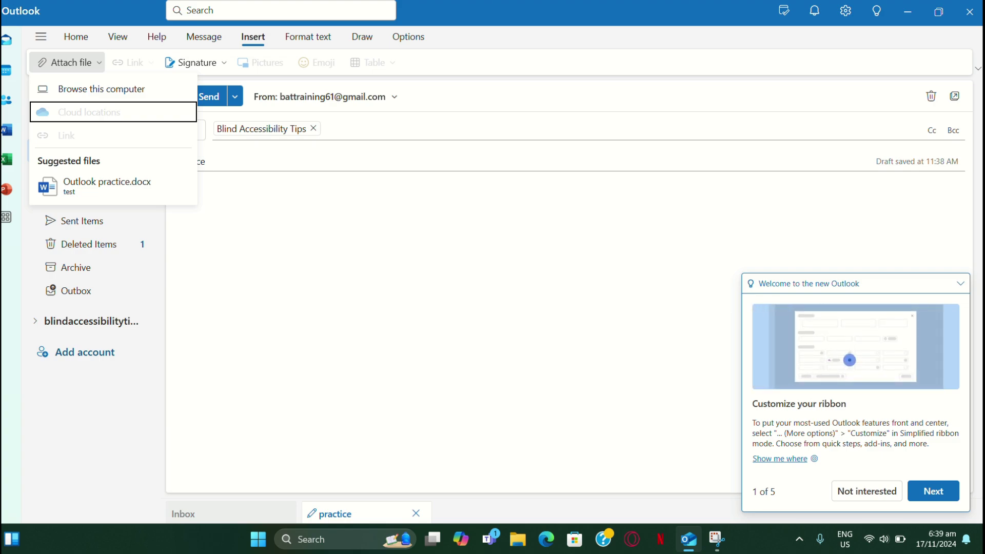
pyautogui.press('Down')
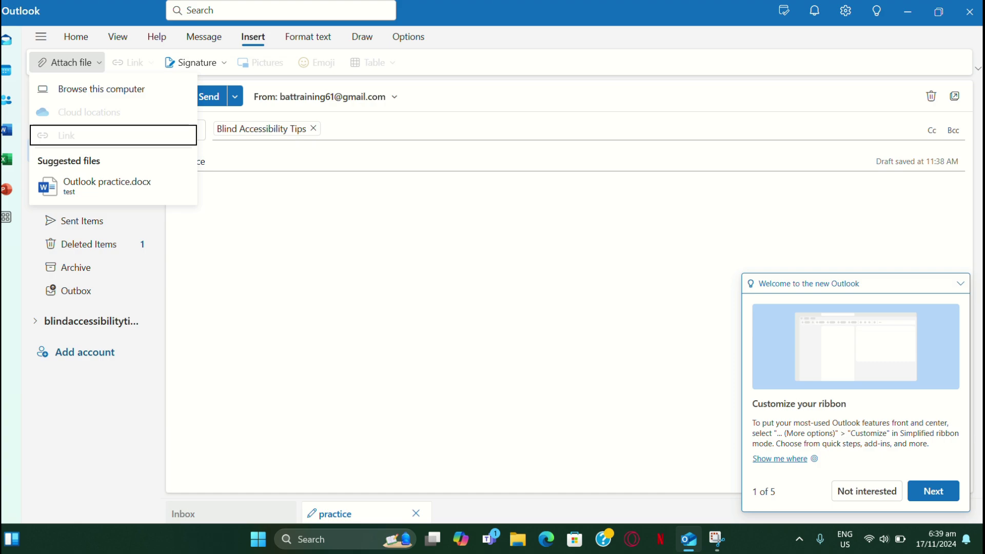
pyautogui.press('Down')
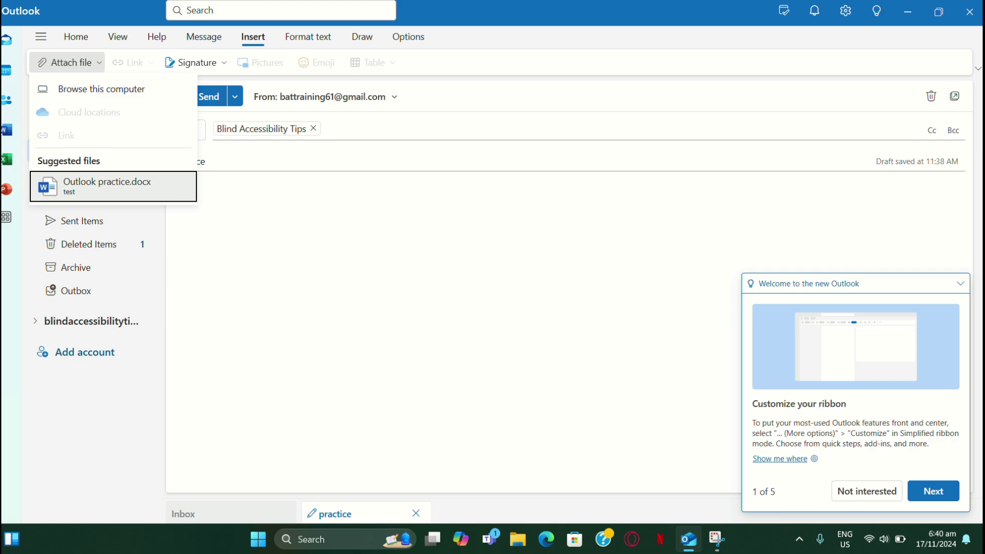
pyautogui.press('Up')
pyautogui.press('Up')
pyautogui.press('Up')
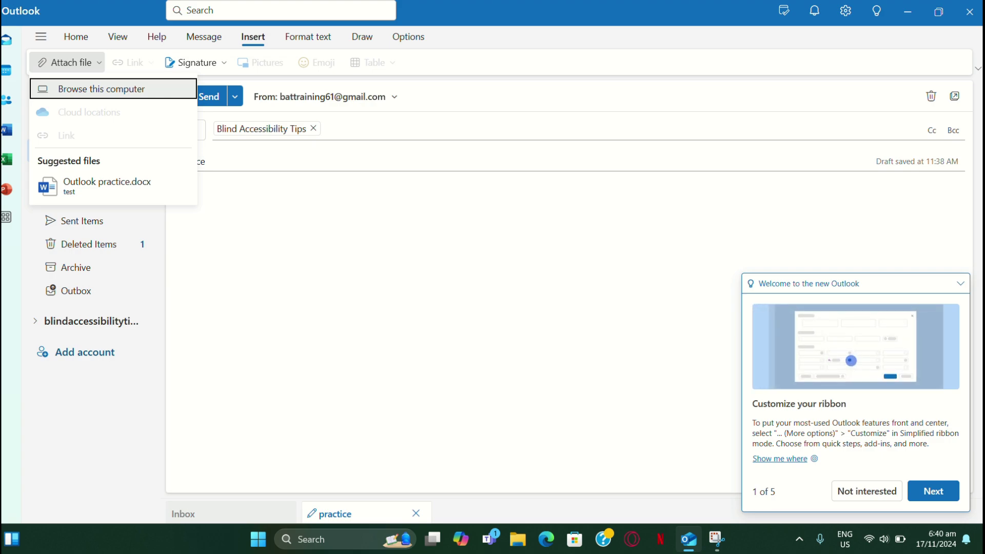
pyautogui.press('Return')
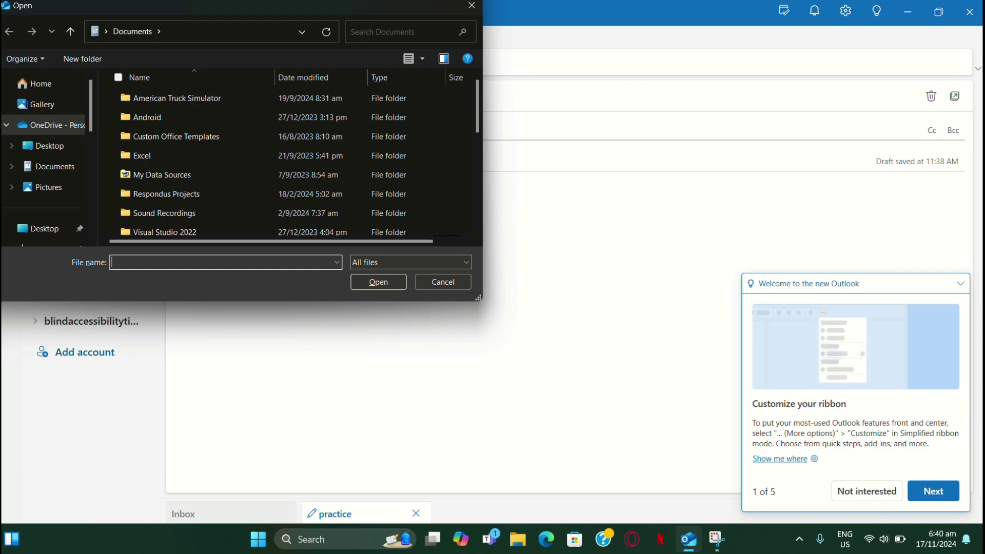
# Step: Switch the file dialog to the Documents folder under OneDrive - Personal
pyautogui.hotkey('shift', 'Tab')
pyautogui.hotkey('shift', 'Tab')
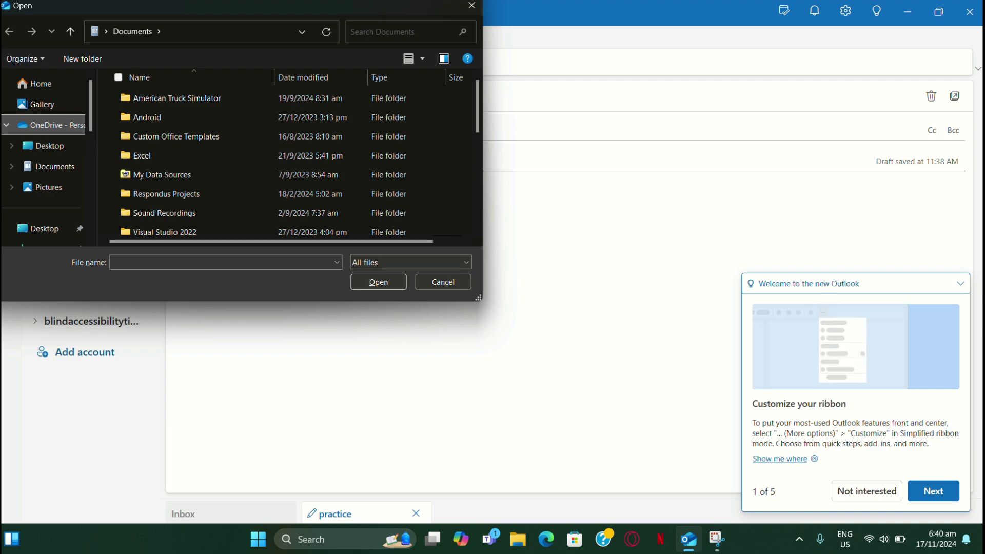
pyautogui.press('v')
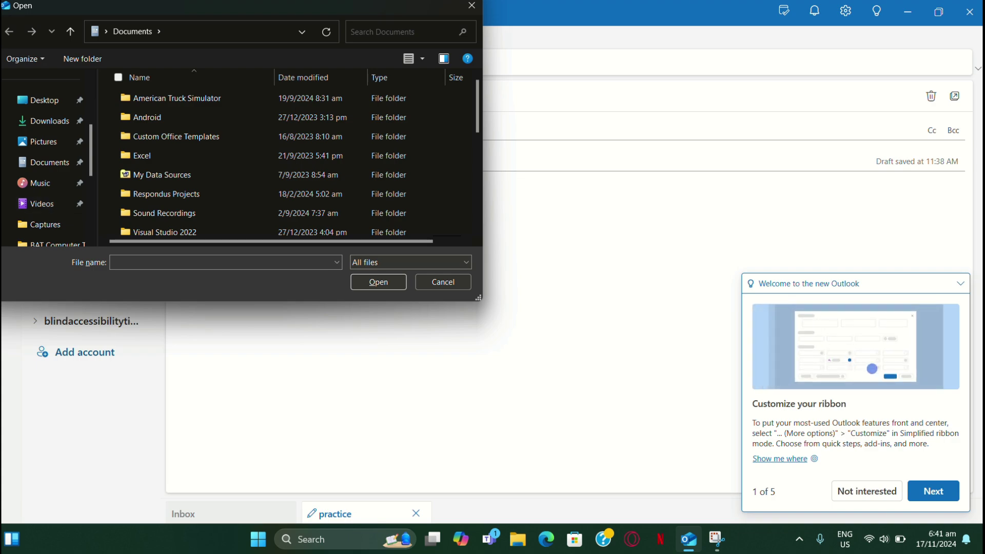
pyautogui.press('Tab')
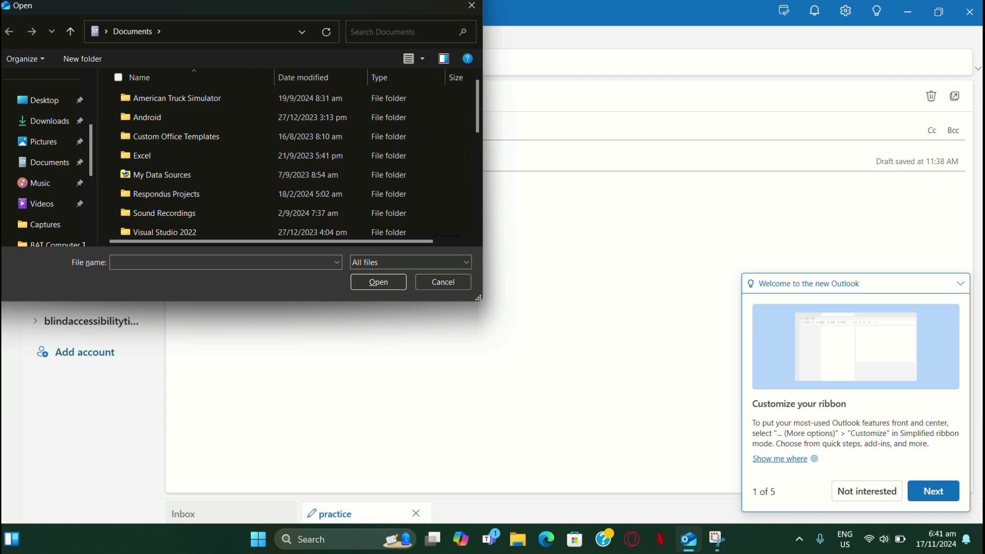
pyautogui.press('Up')
pyautogui.press('Up')
pyautogui.press('Up')
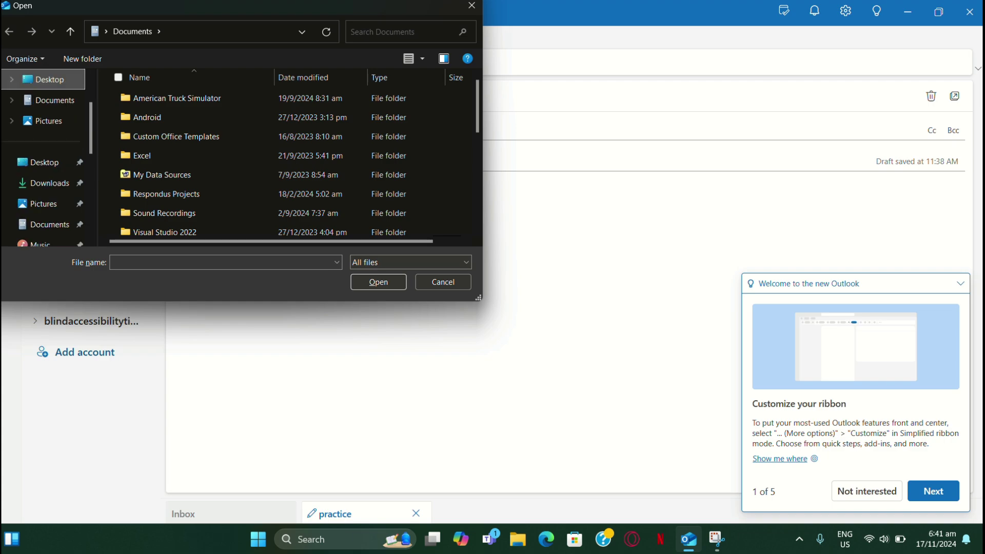
pyautogui.press('Down')
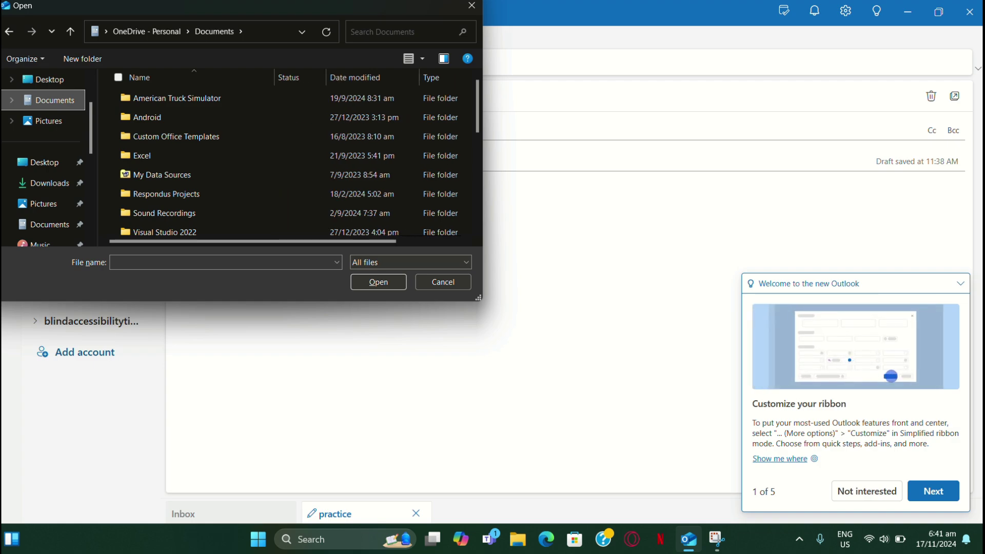
# Step: Attach the Word document "Outlook practice" from the Documents folder to the email
pyautogui.press('Tab')
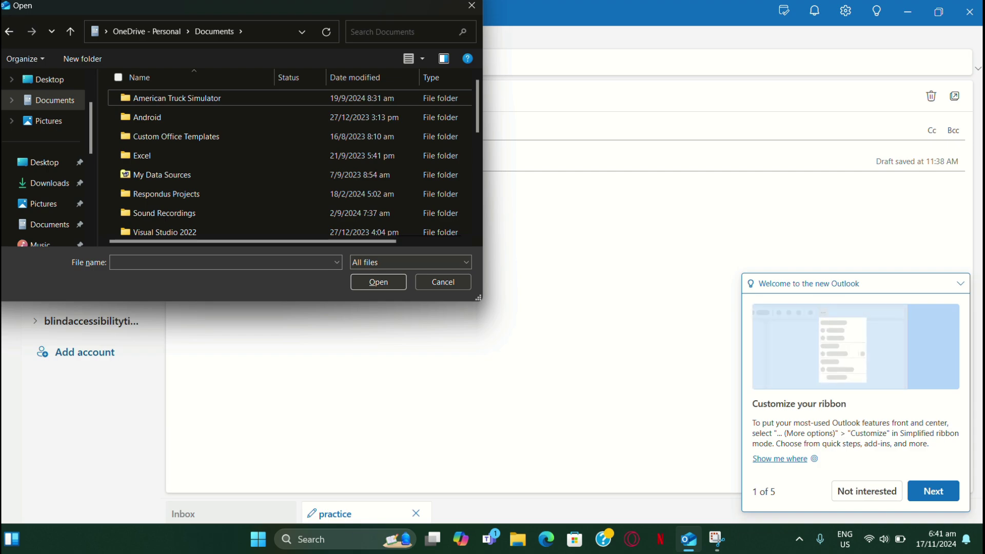
pyautogui.press('o')
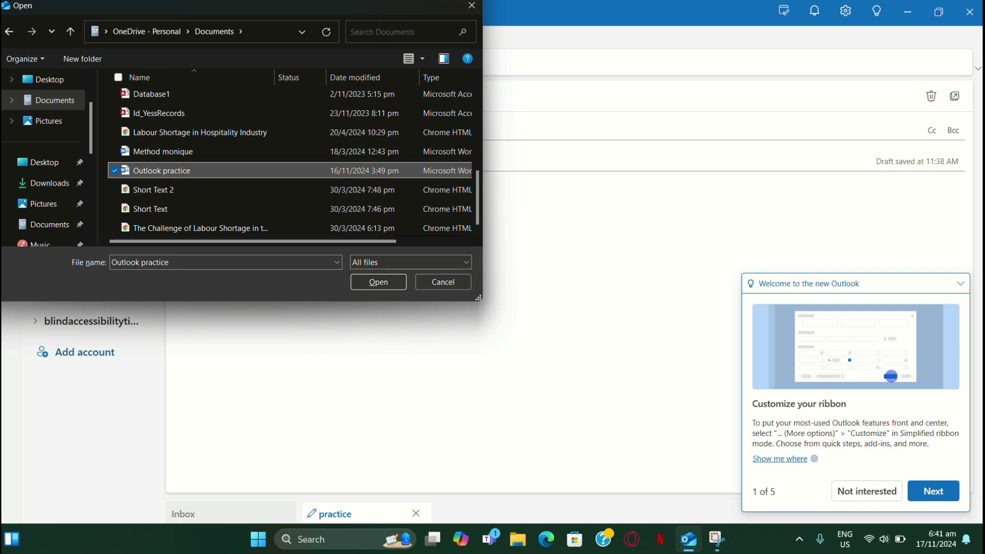
pyautogui.press('Return')
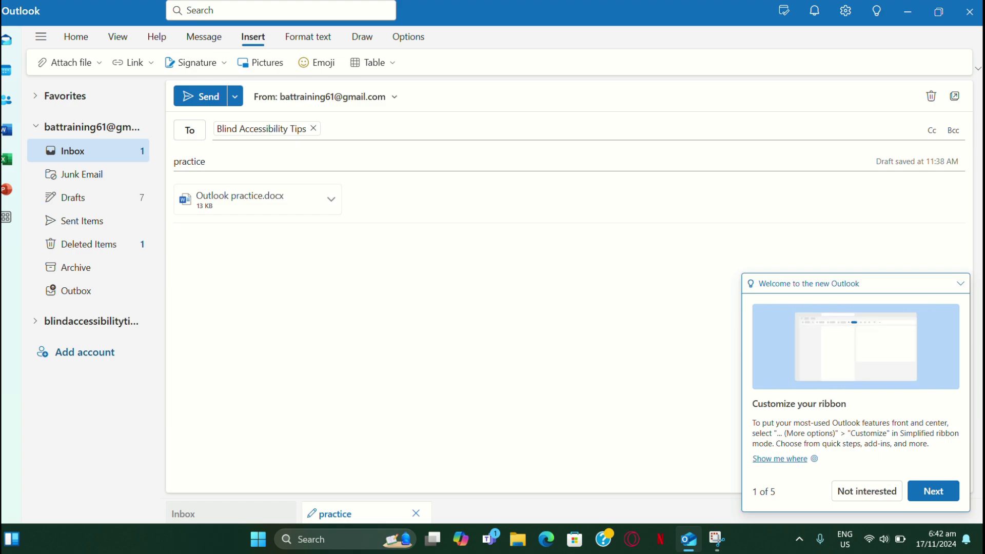
# Step: Review the actions available for the Outlook practice.docx attachment, from Preview to Remove Attachment, without choosing any
pyautogui.hotkey('shift', 'Tab')
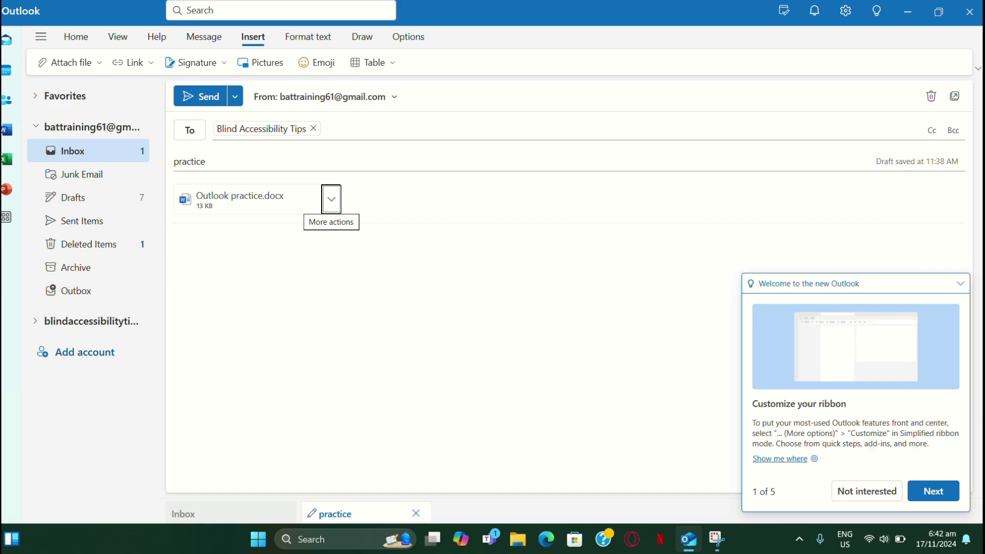
pyautogui.press('Return')
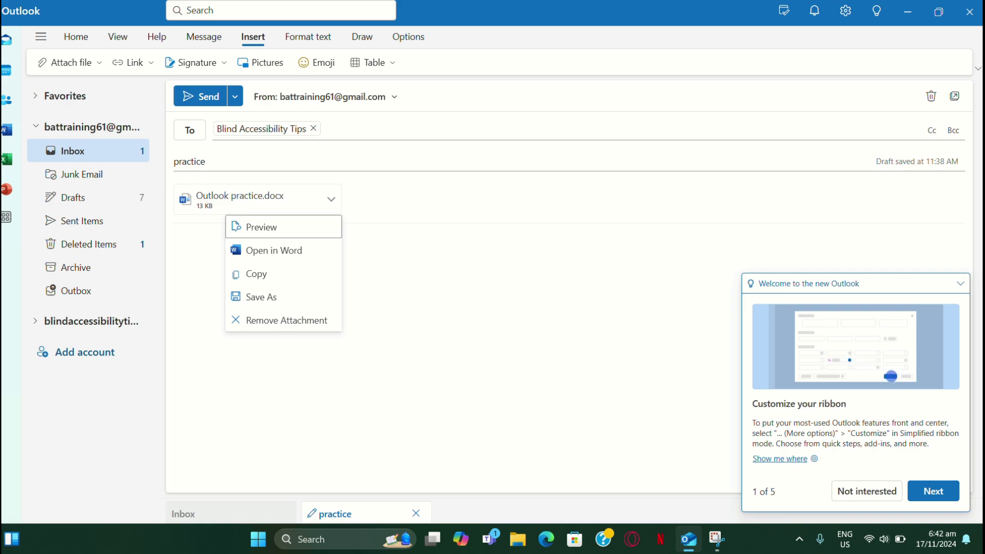
pyautogui.press('Down')
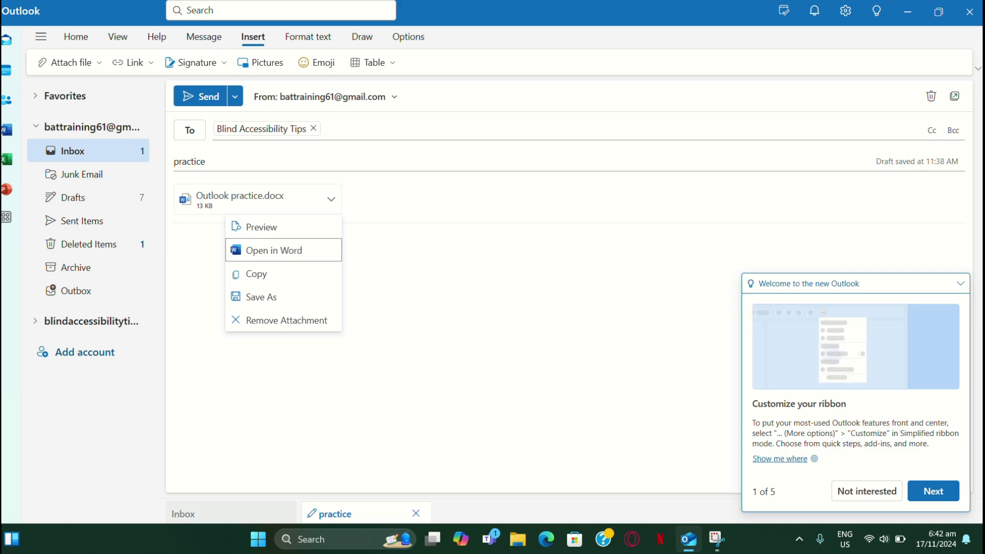
pyautogui.press('Down')
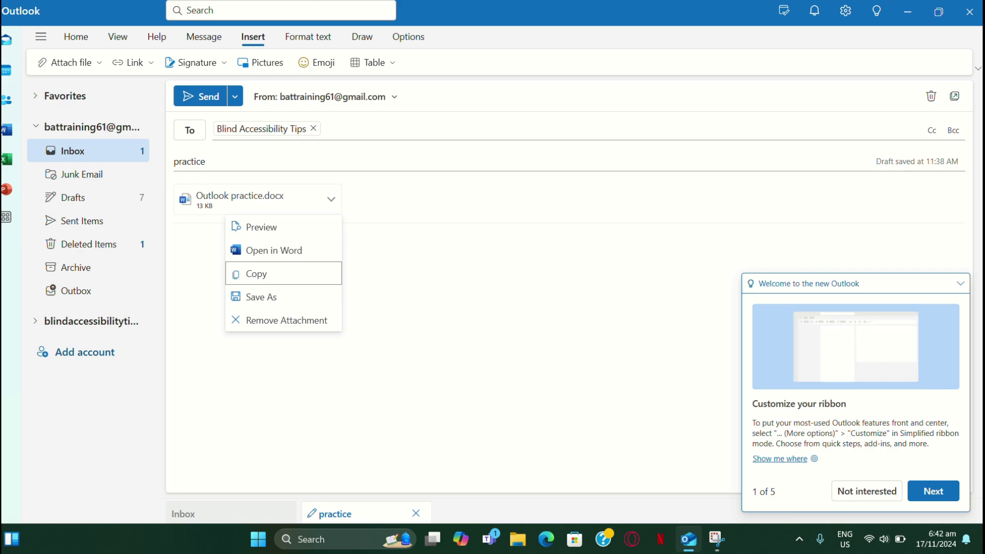
pyautogui.press('Down')
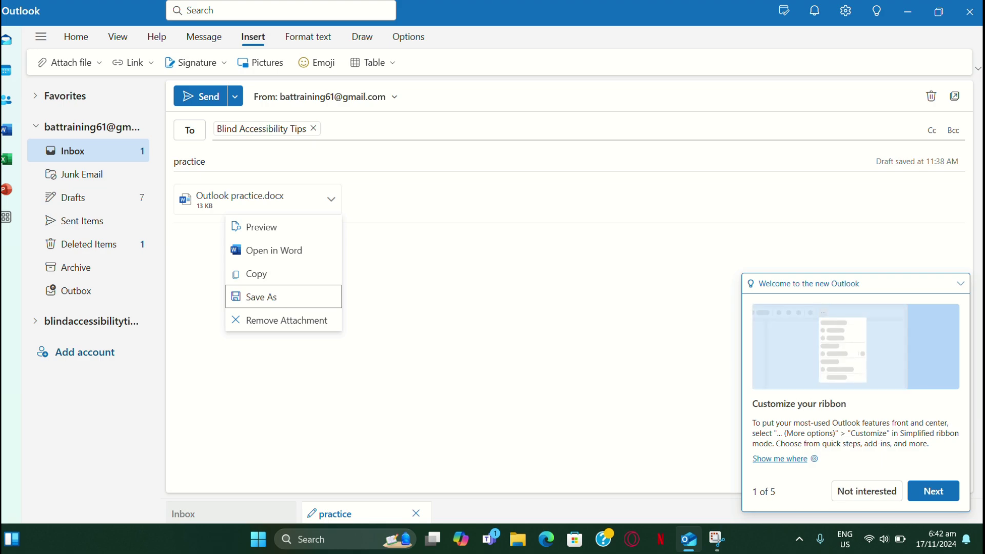
pyautogui.press('Down')
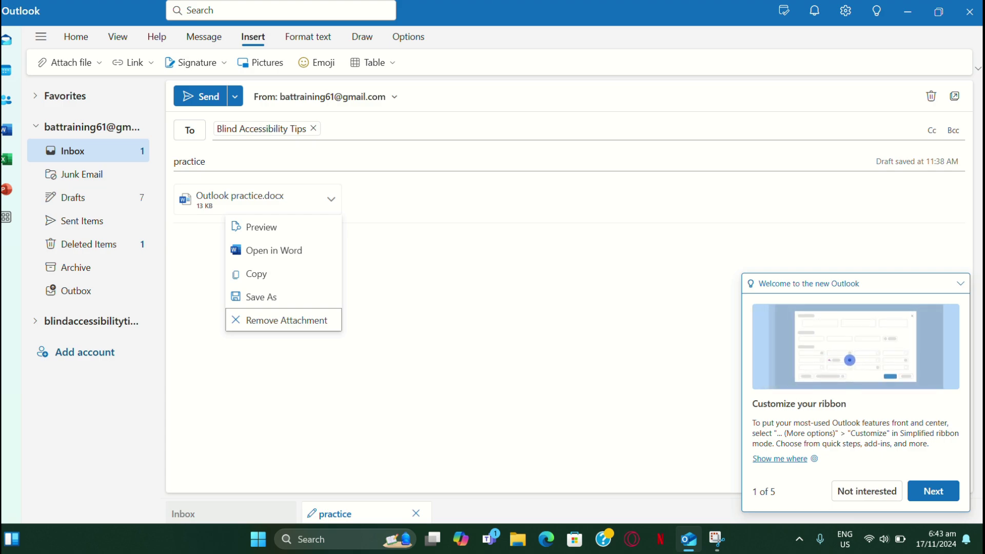
pyautogui.press('Escape')
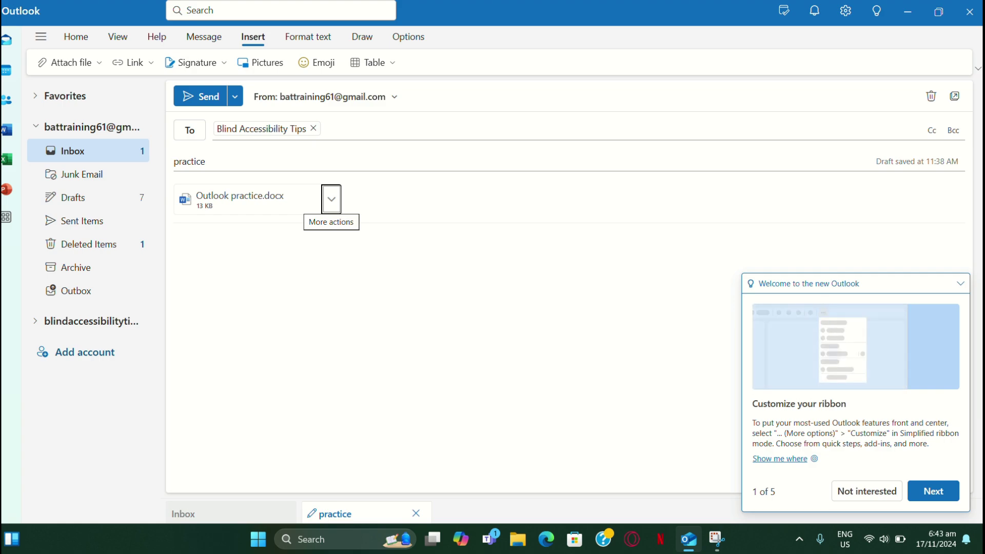
# Step: Go back from the attachment through the subject to the recipient line and add a Cc line to the email
pyautogui.hotkey('shift', 'Tab')
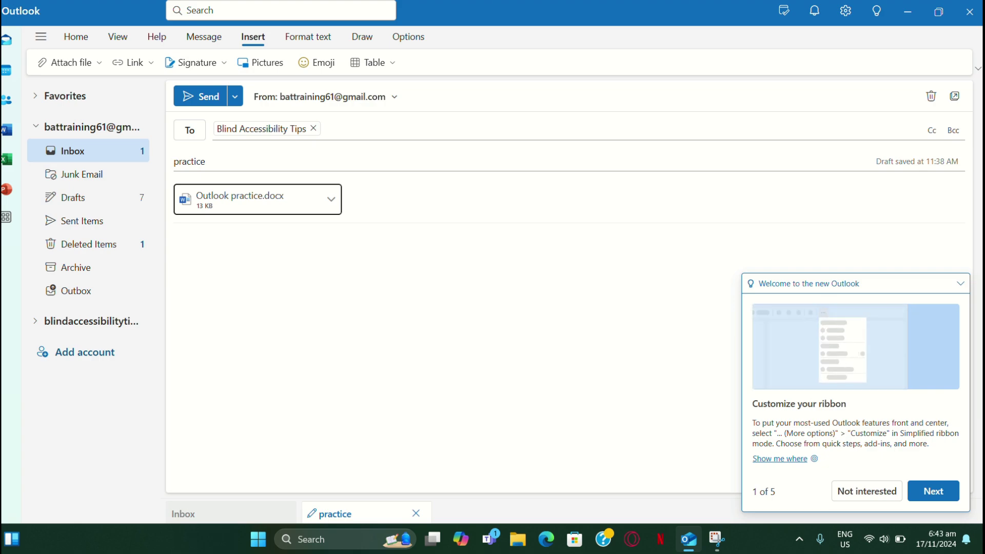
pyautogui.hotkey('shift', 'Tab')
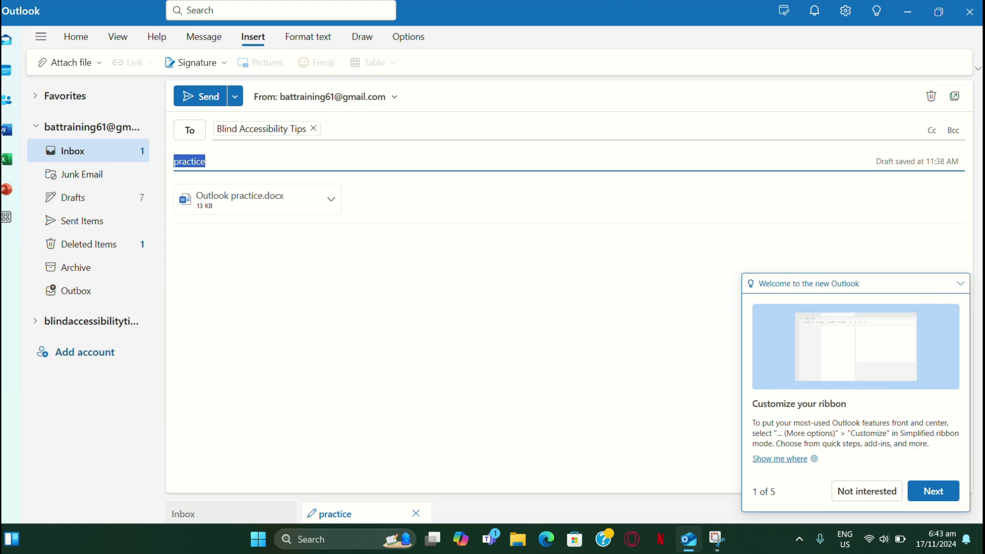
pyautogui.hotkey('shift', 'Tab')
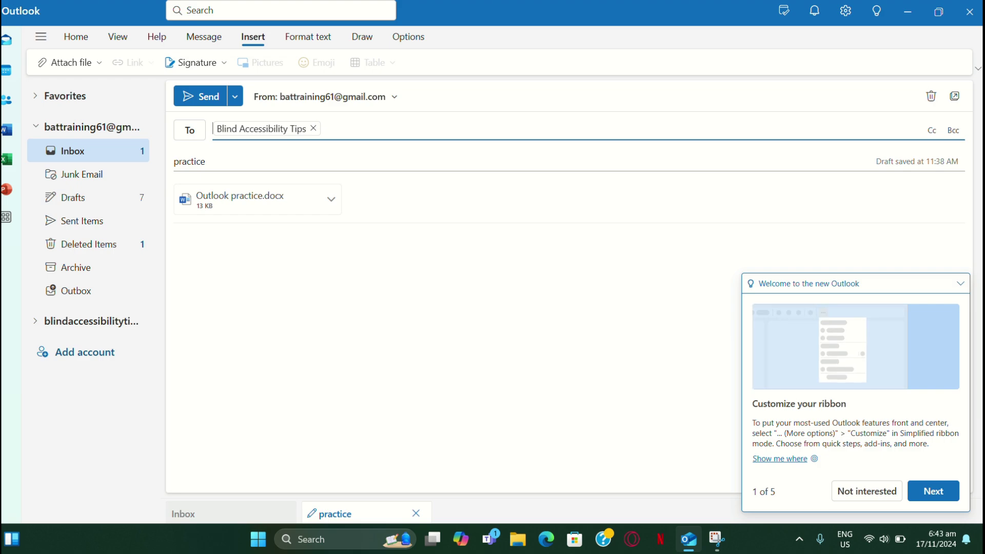
pyautogui.press('Tab')
pyautogui.press('Tab')
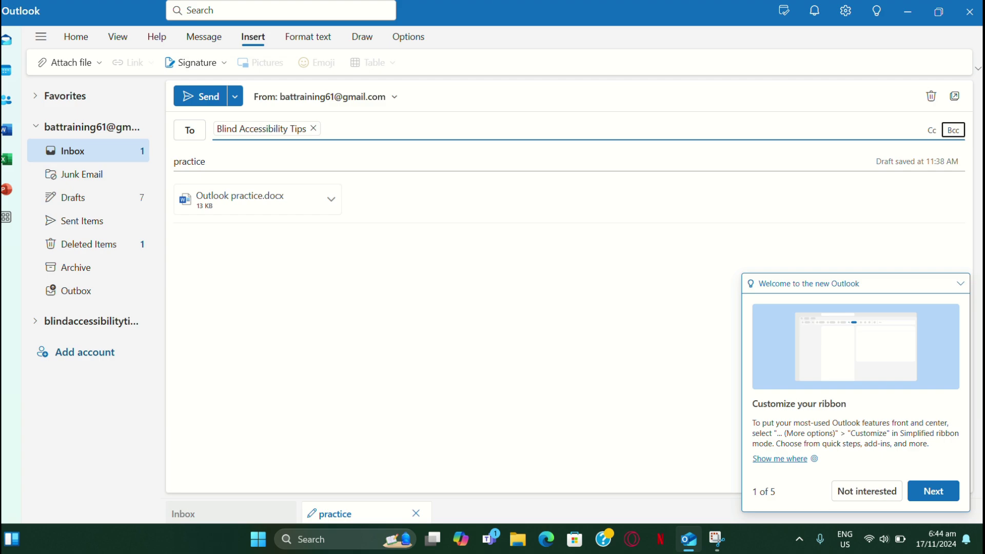
pyautogui.hotkey('shift', 'Tab')
pyautogui.press('Return')
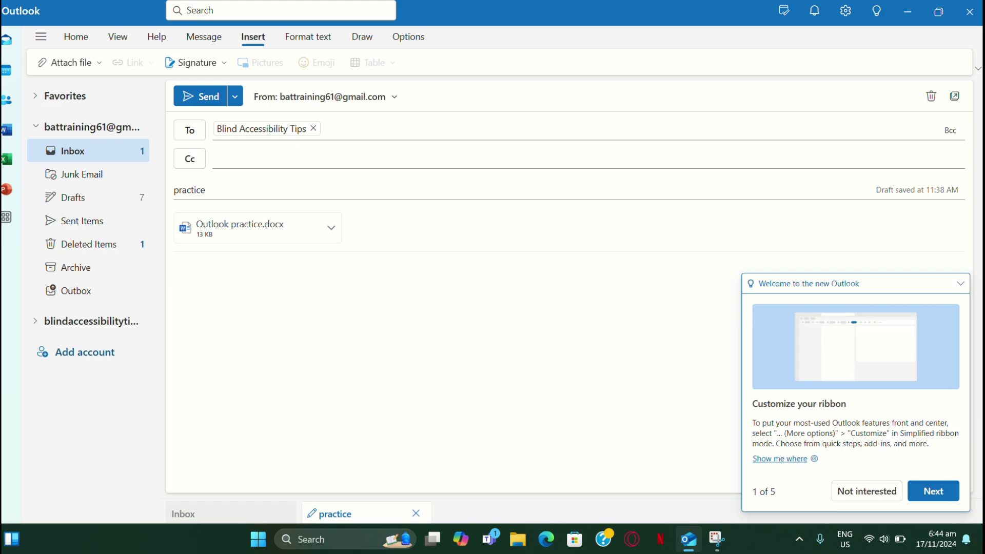
# Step: Move through the To, Cc, subject and attachment fields and place the cursor in the empty message body
pyautogui.press('Tab')
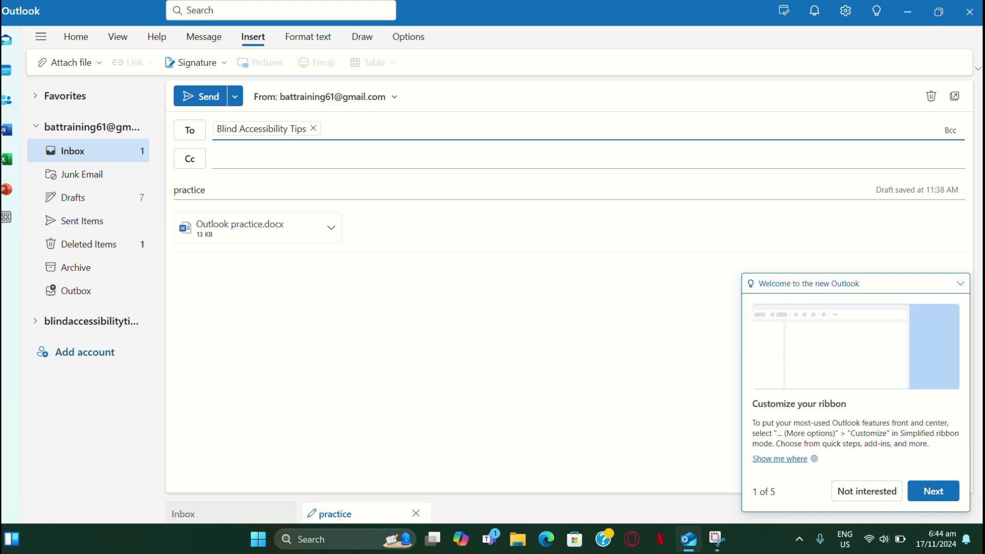
pyautogui.press('Tab')
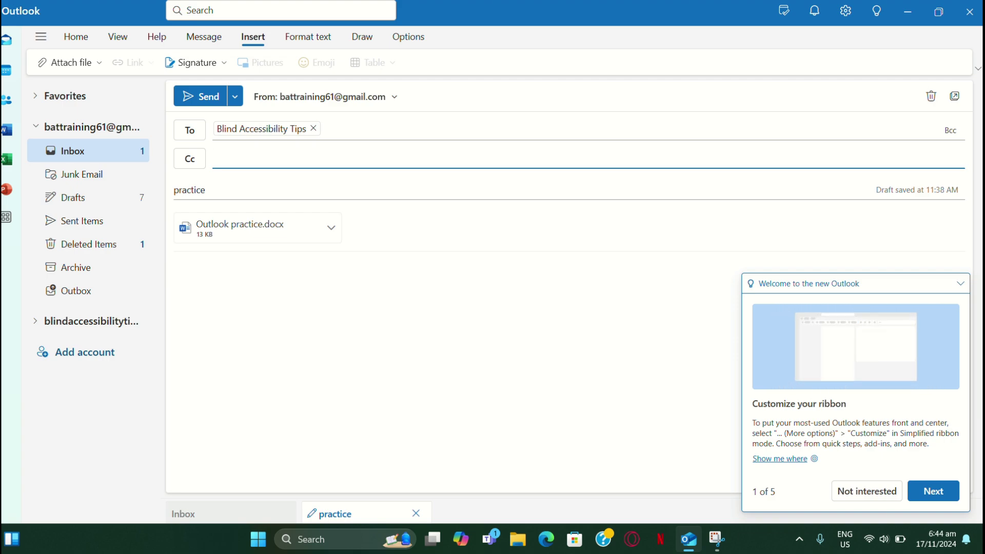
pyautogui.press('Tab')
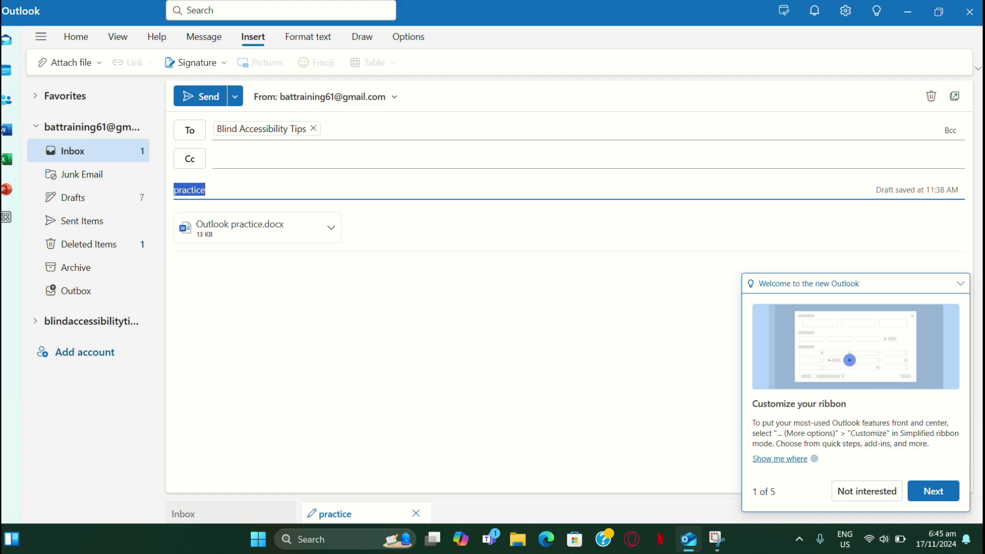
pyautogui.press('Tab')
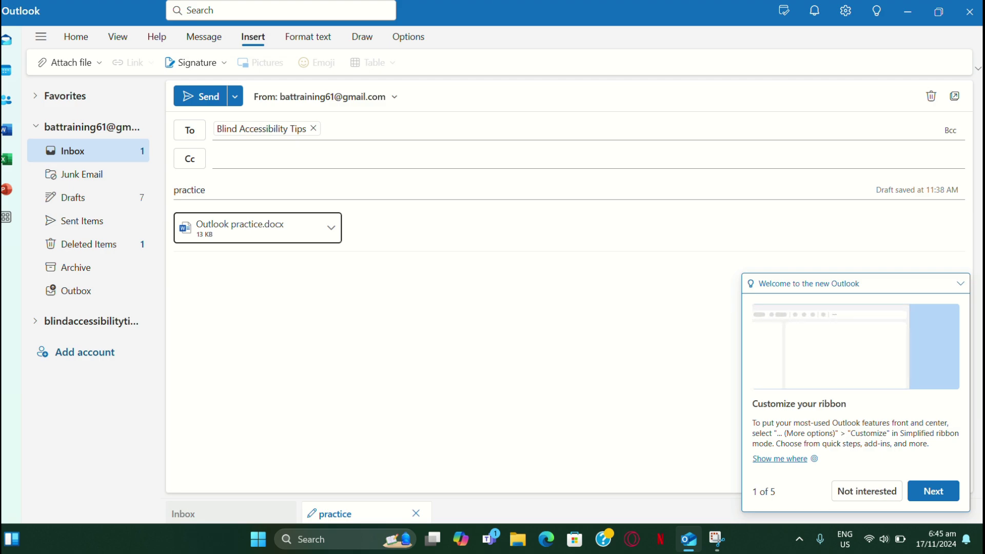
pyautogui.press('Tab')
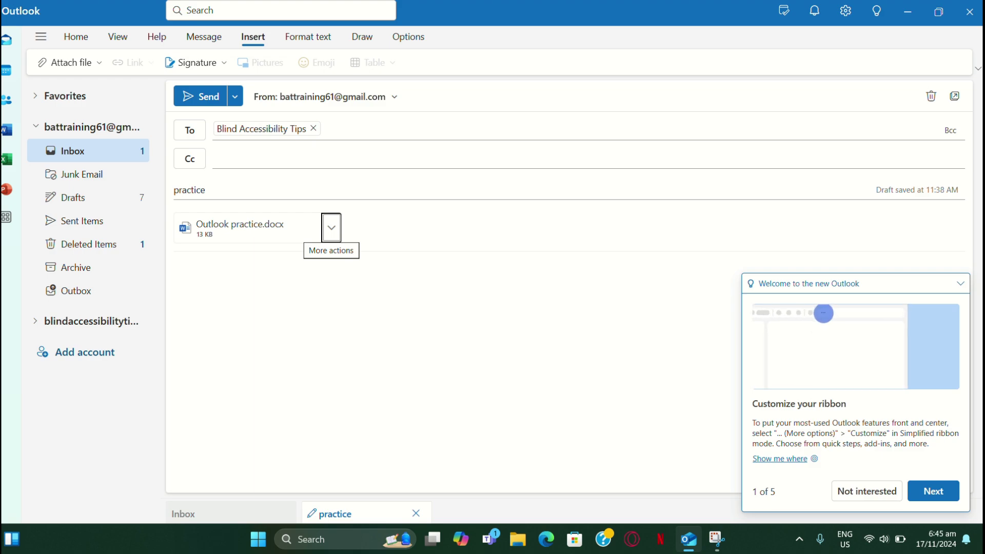
pyautogui.click(175, 264)
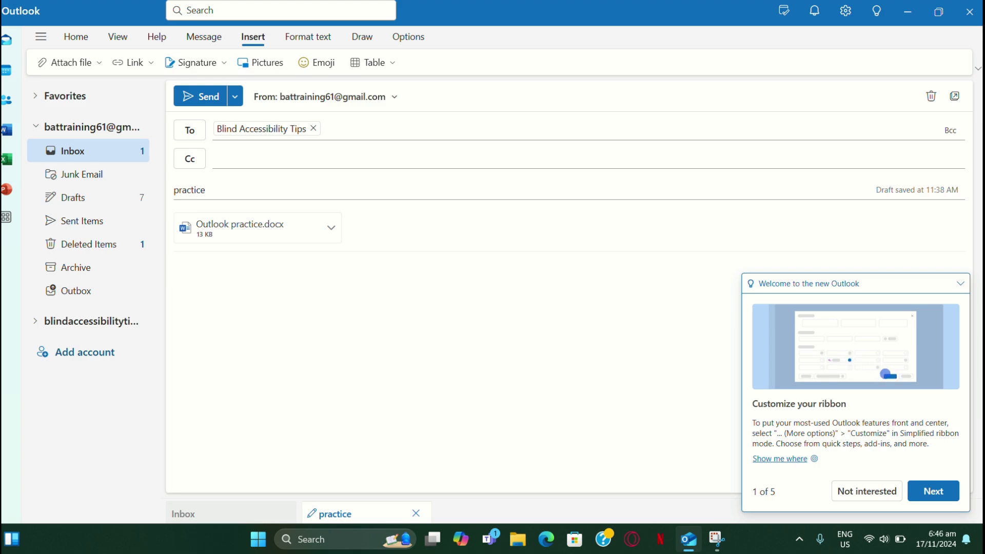
# Step: Write "practice" as the message body and send the email
pyautogui.write('pra')
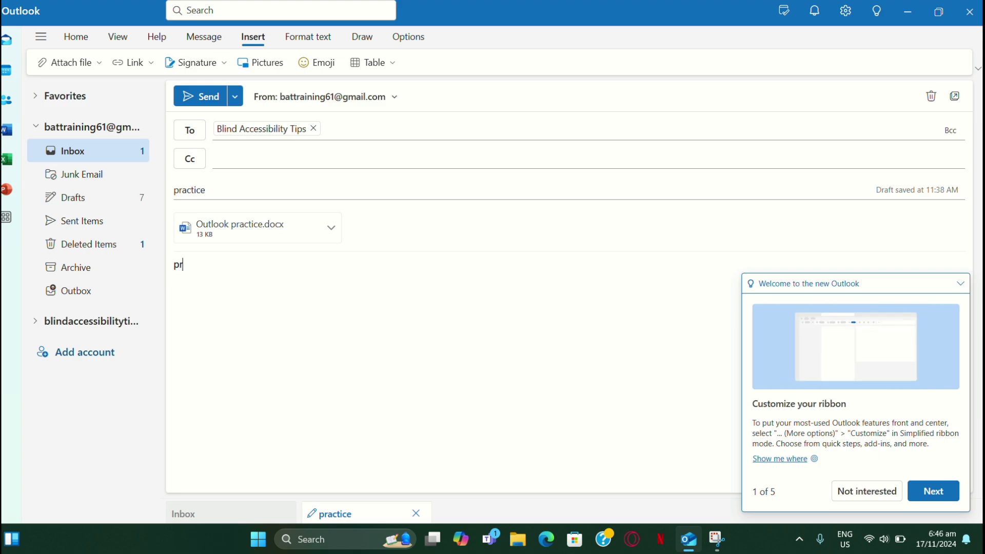
pyautogui.write('ctice')
pyautogui.hotkey('ctrl', 'Return')
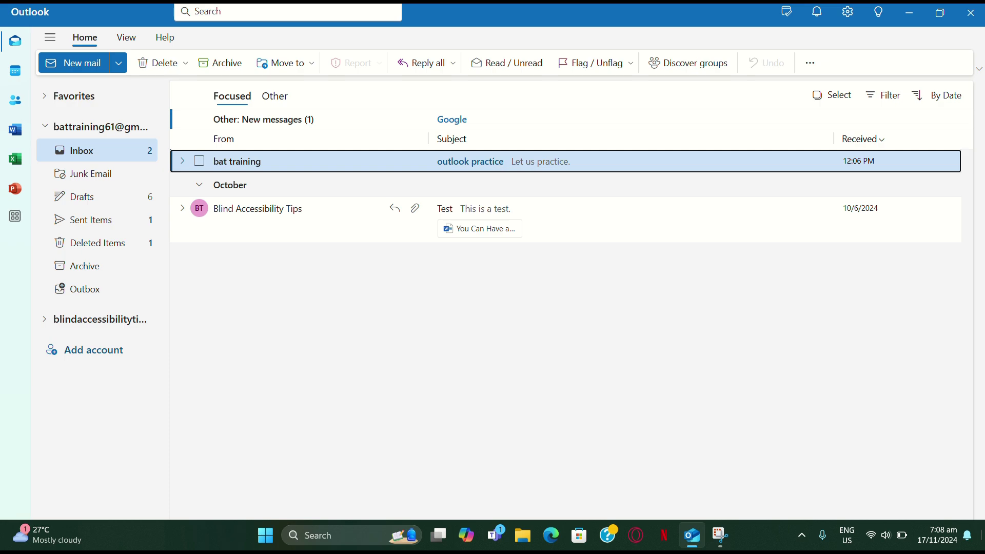
# Step: Open the "outlook practice" email from the inbox message list
pyautogui.press('Down')
pyautogui.press('Up')
pyautogui.press('Return')
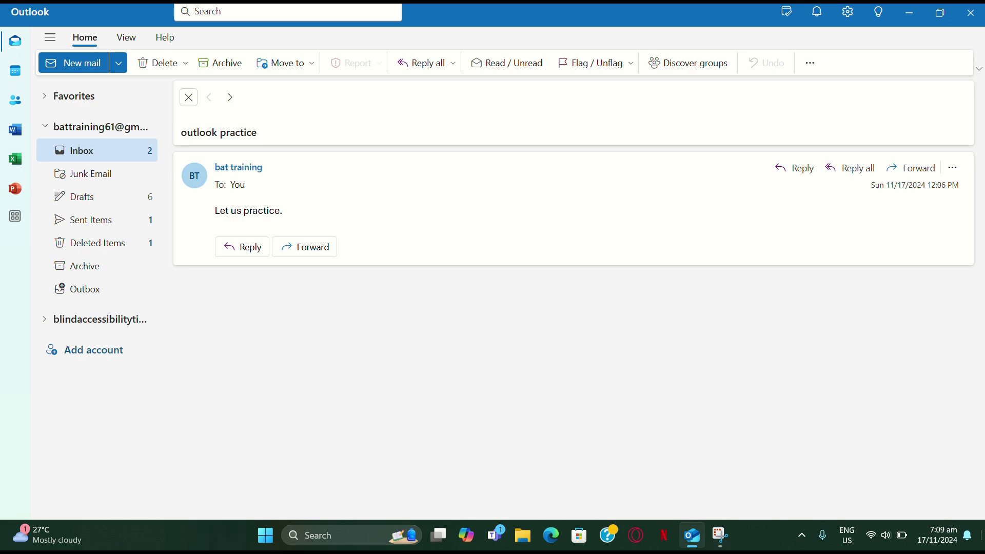
# Step: Reply to the "outlook practice" email with "Thank you." and send the reply
pyautogui.hotkey('ctrl', 'r')
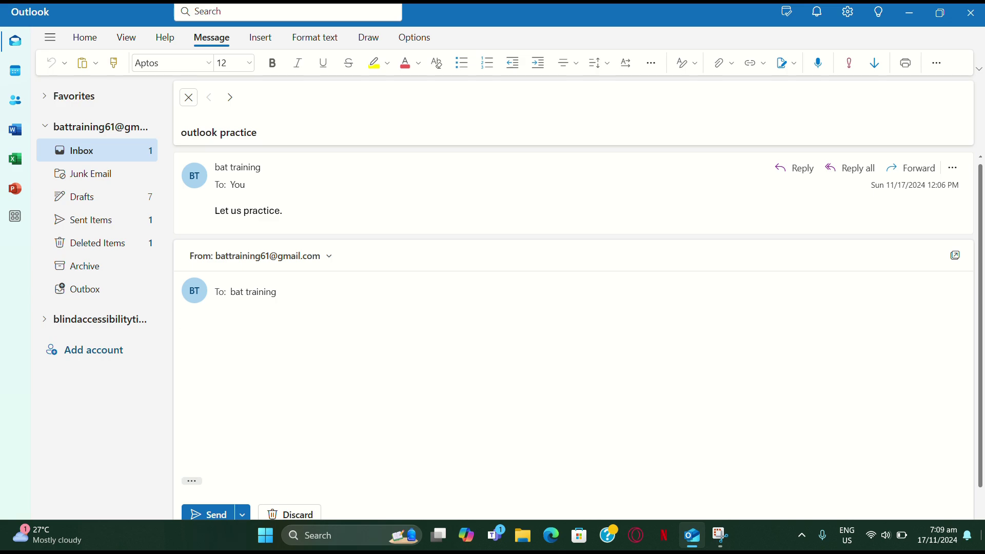
pyautogui.write('Thank you,')
pyautogui.press('BackSpace')
pyautogui.write('.')
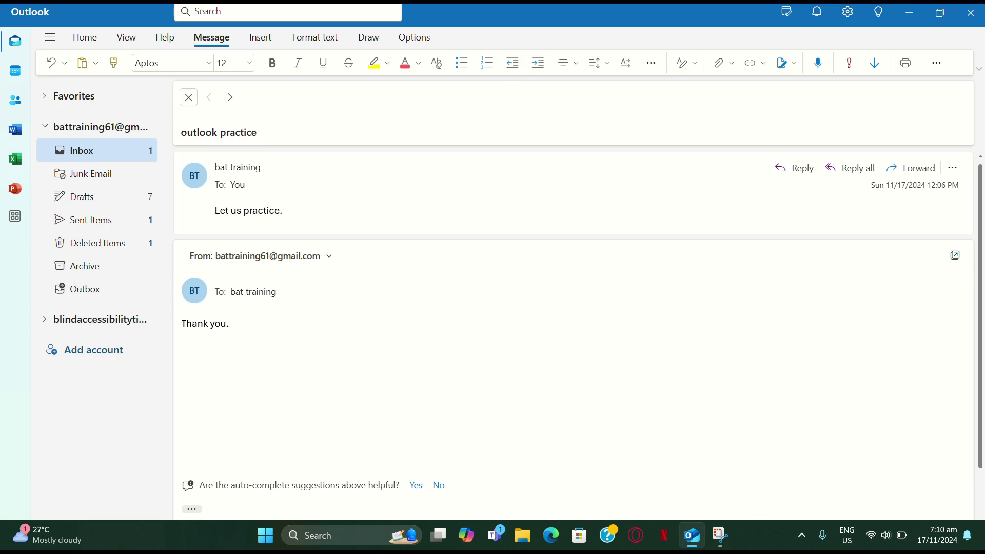
pyautogui.hotkey('ctrl', 'Return')
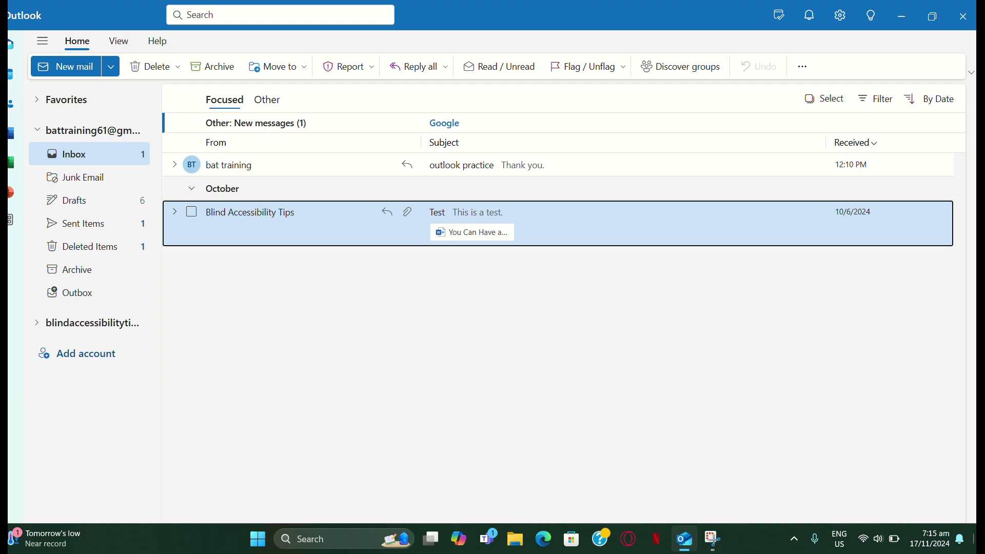
# Step: Expand the "outlook practice" conversation in the inbox and open its "Let us practice." message
pyautogui.click(514, 165)
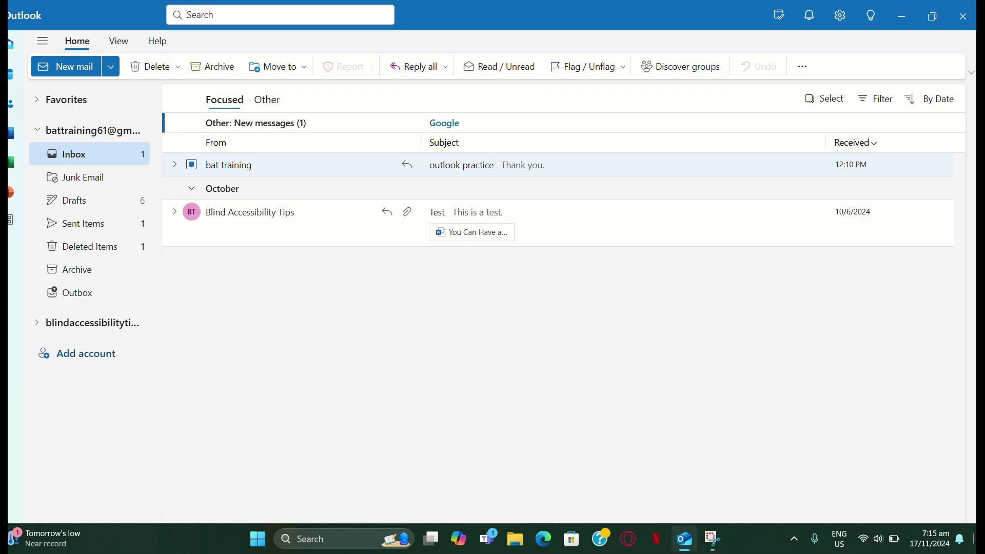
pyautogui.press('Right')
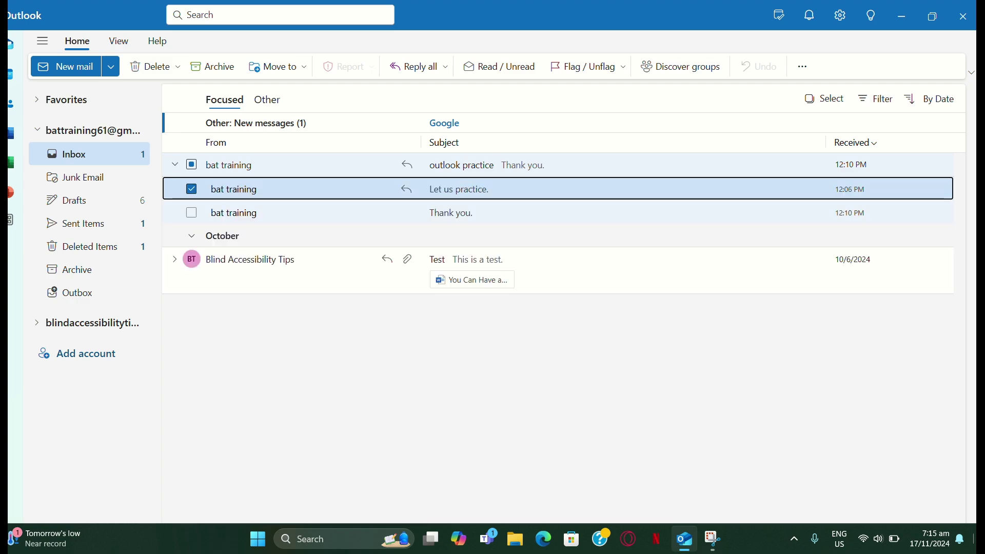
pyautogui.click(514, 213)
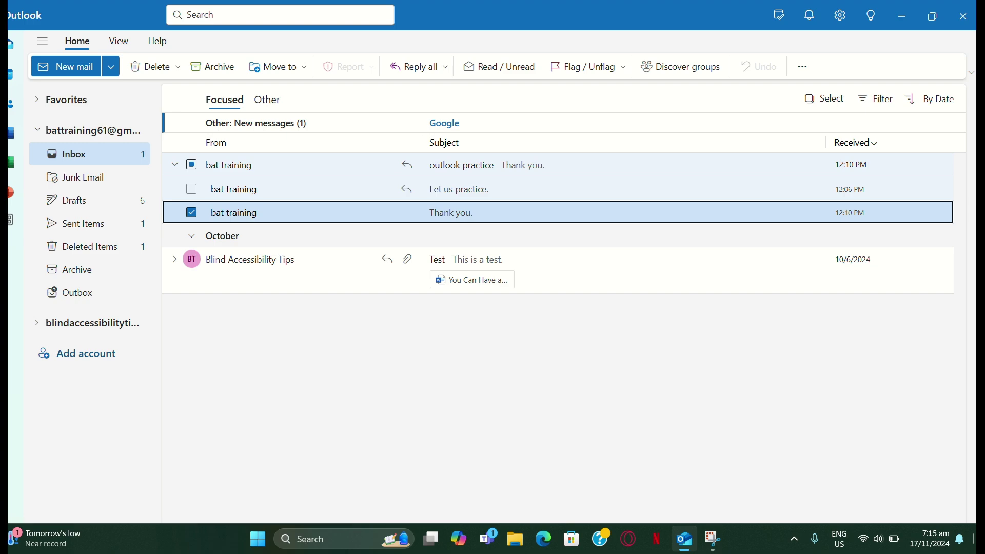
pyautogui.click(514, 189)
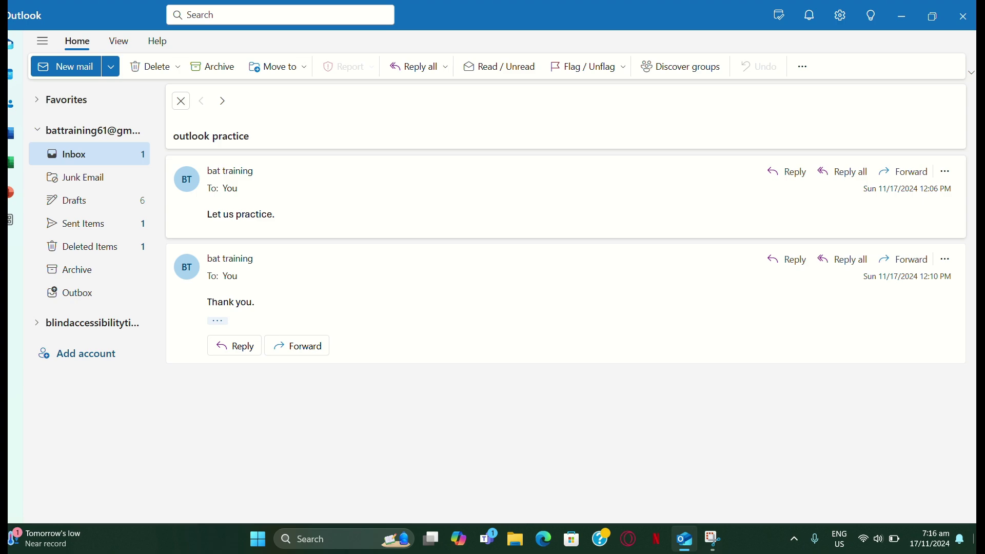
# Step: Forward the "Let us practice." message to Blind Accessibility Tips, keeping the subject and adding no extra text, and send it
pyautogui.hotkey('ctrl', 'f')
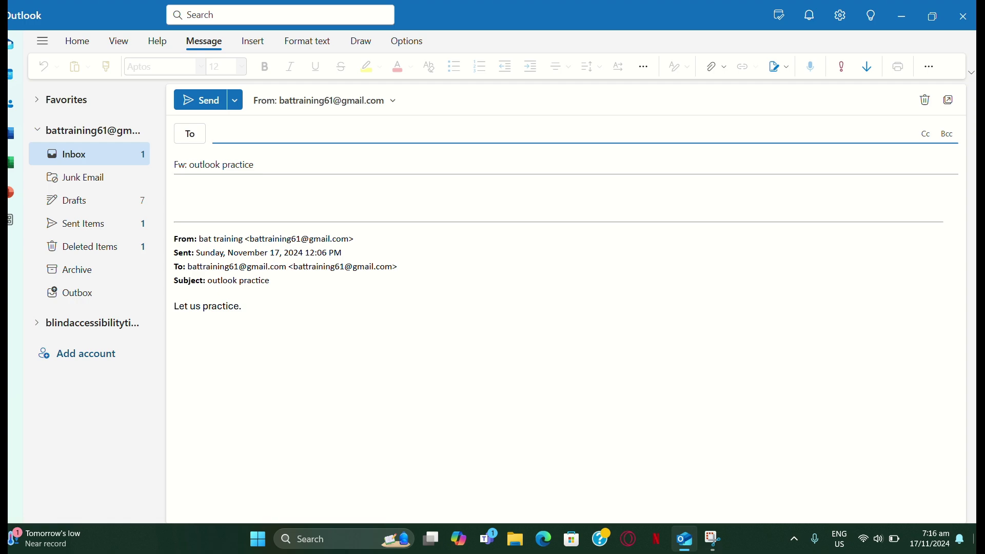
pyautogui.write('bli')
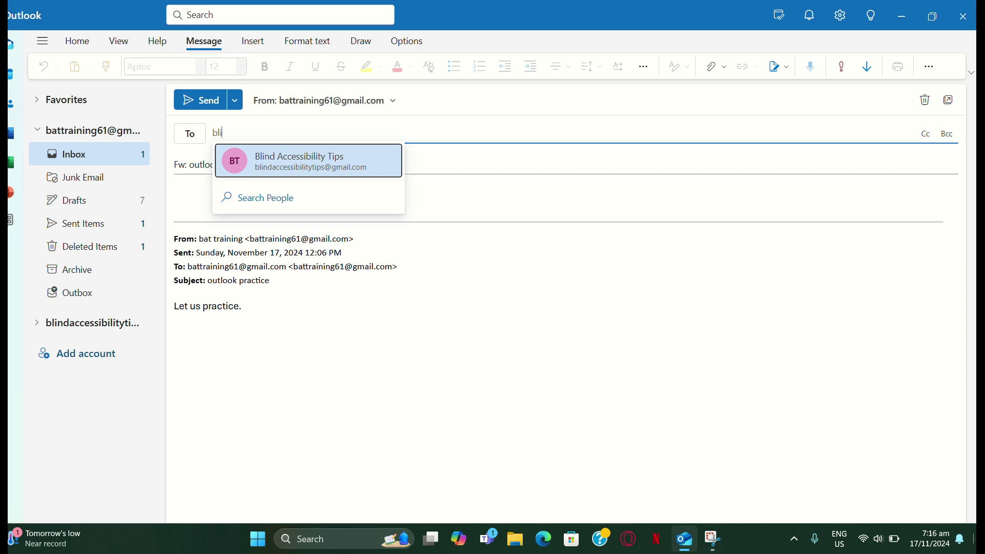
pyautogui.press('Return')
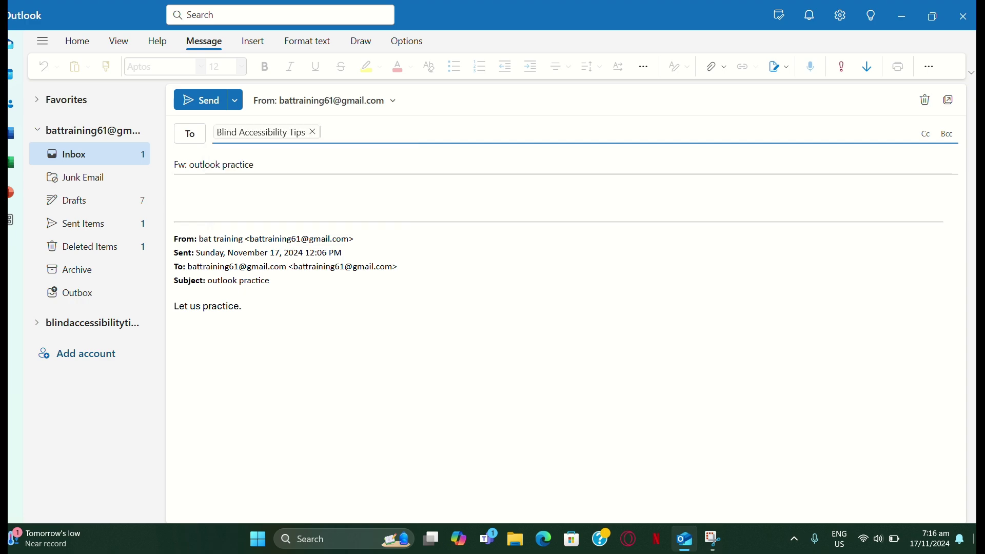
pyautogui.press('Tab')
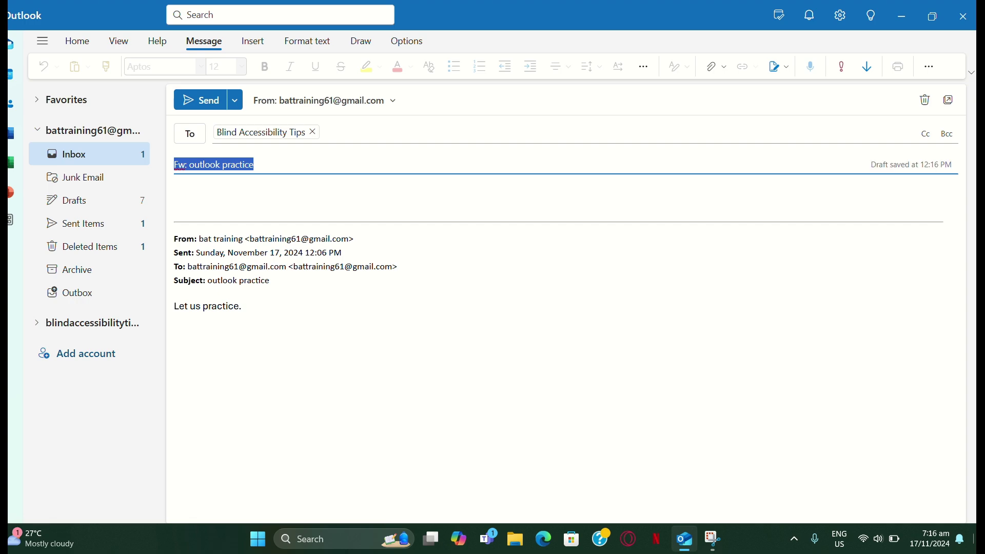
pyautogui.press('Tab')
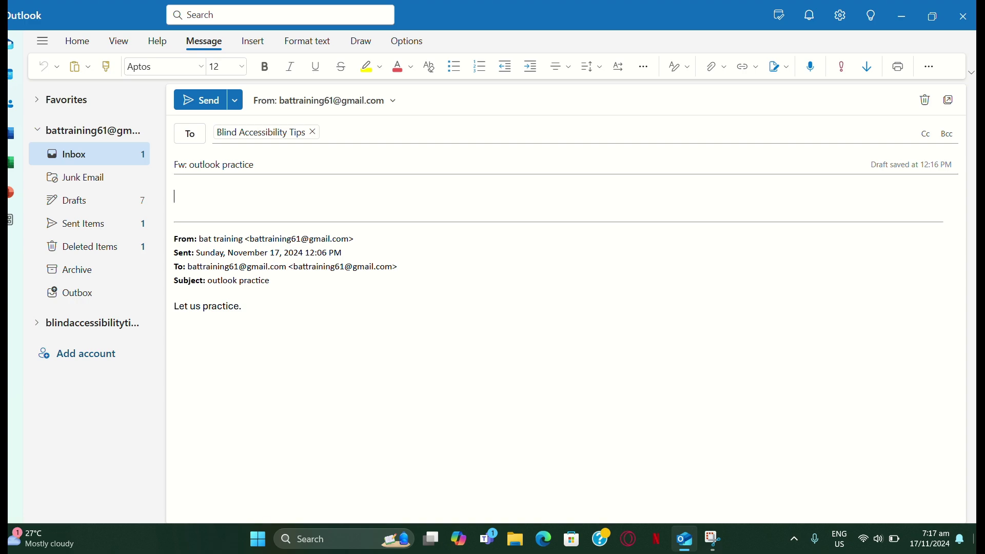
pyautogui.hotkey('ctrl', 'Return')
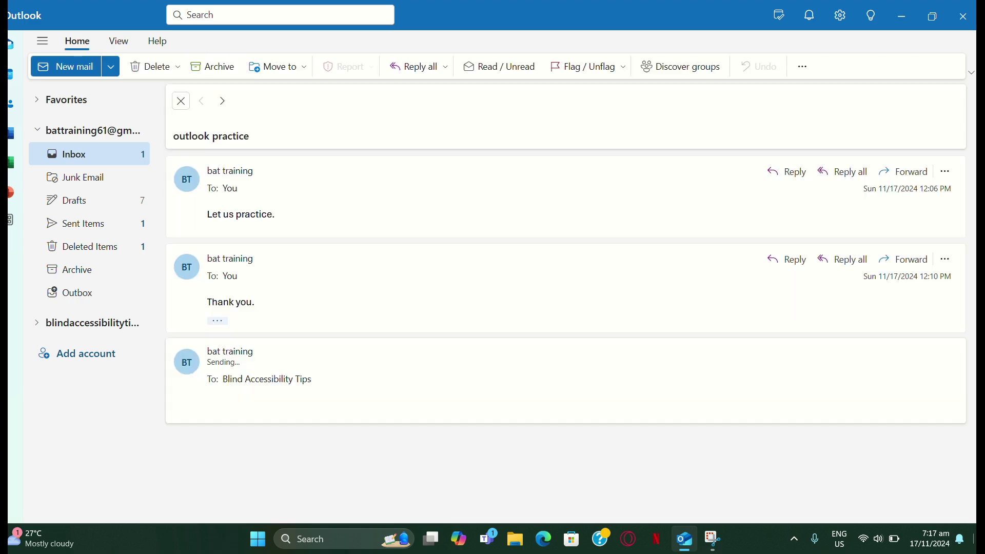